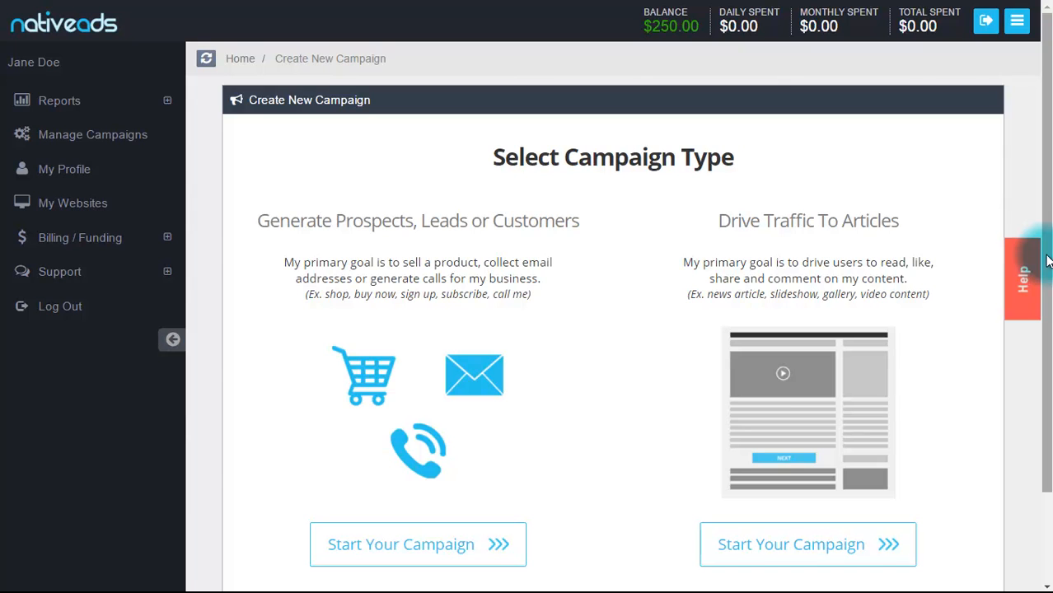
Read the guidance on which campaign type to choose, and close it.
{"action": "left_click_drag", "start_coordinate": [1047, 261], "coordinate": [1043, 359]}
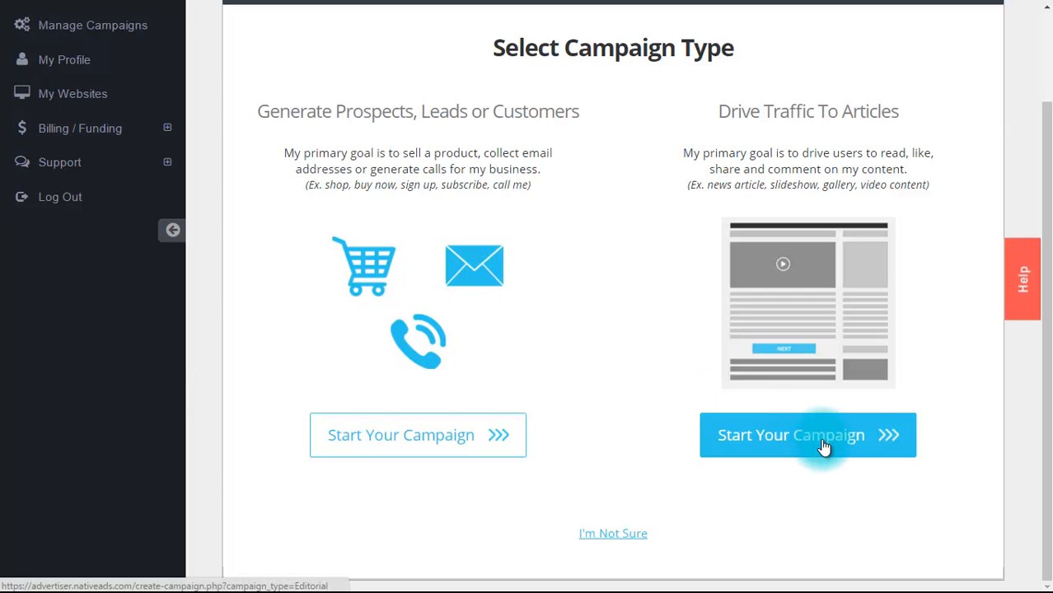
{"action": "left_click", "coordinate": [619, 534]}
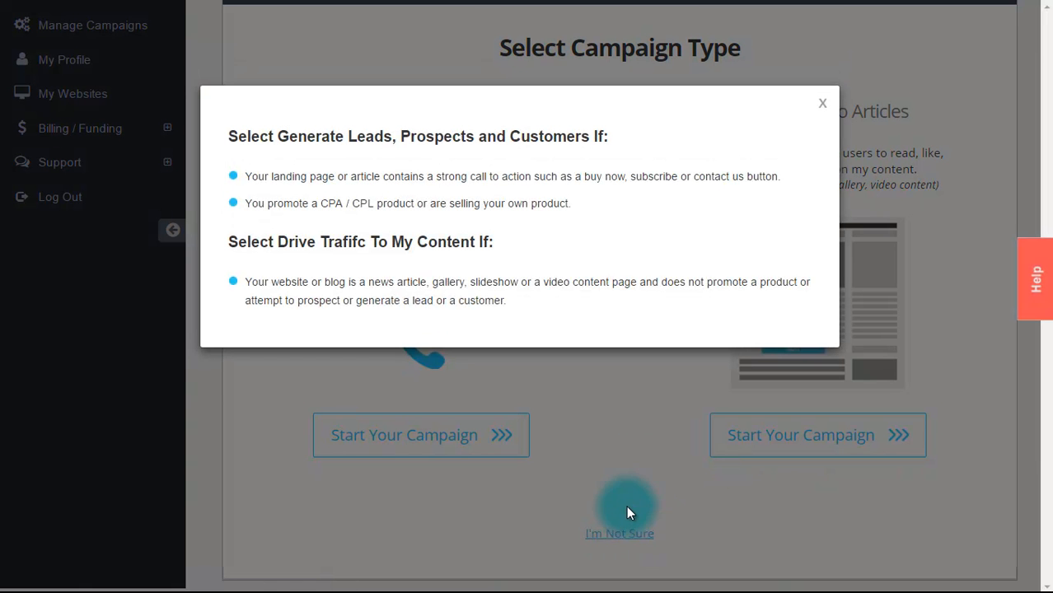
{"action": "left_click", "coordinate": [622, 424]}
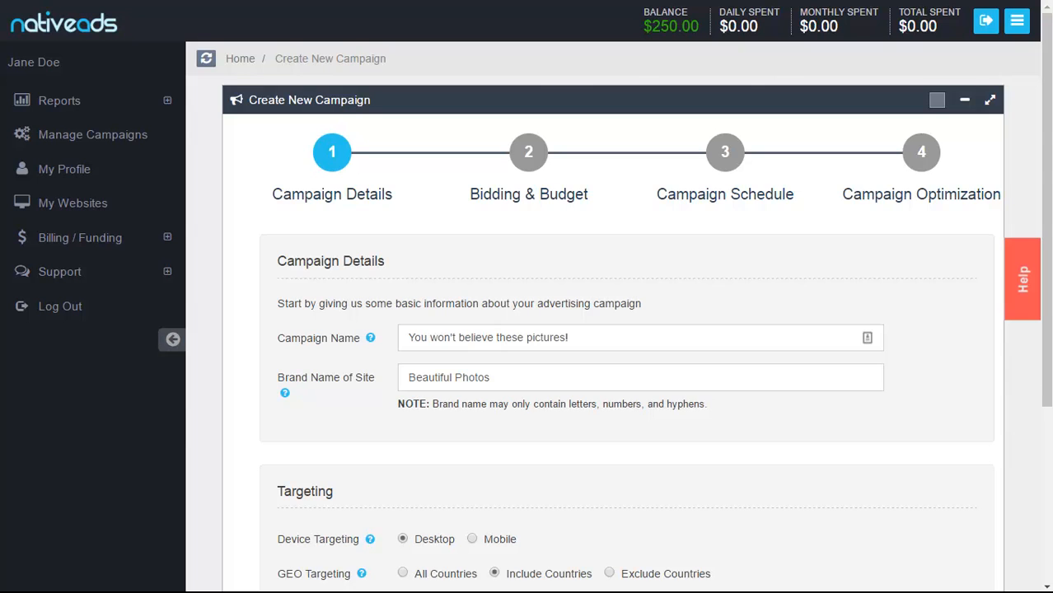
Go over the campaign name and brand name fields, and try Mobile device targeting before returning it to Desktop.
{"action": "left_click", "coordinate": [698, 337]}
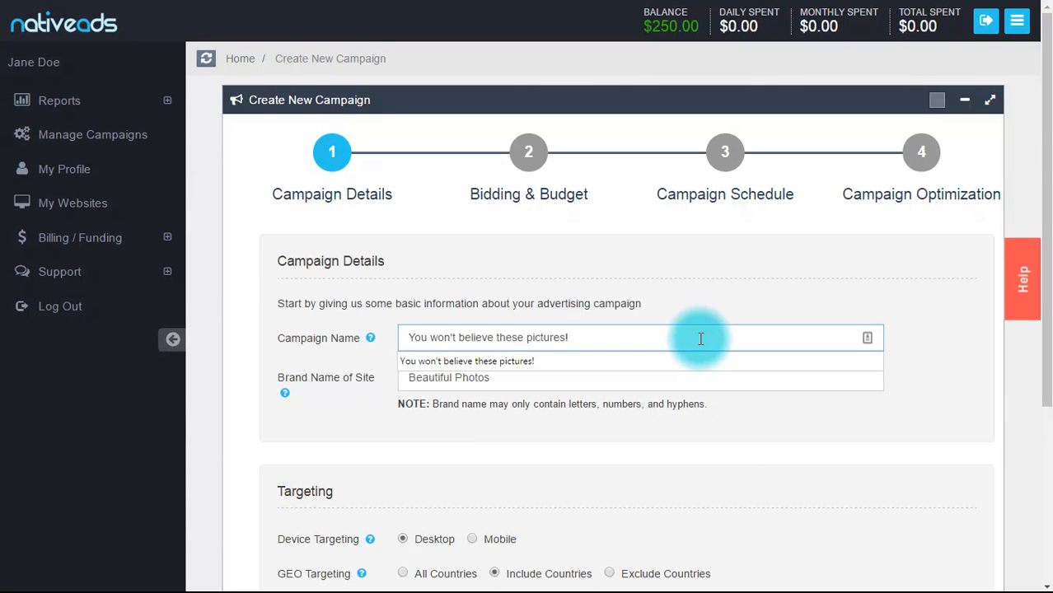
{"action": "left_click", "coordinate": [706, 378]}
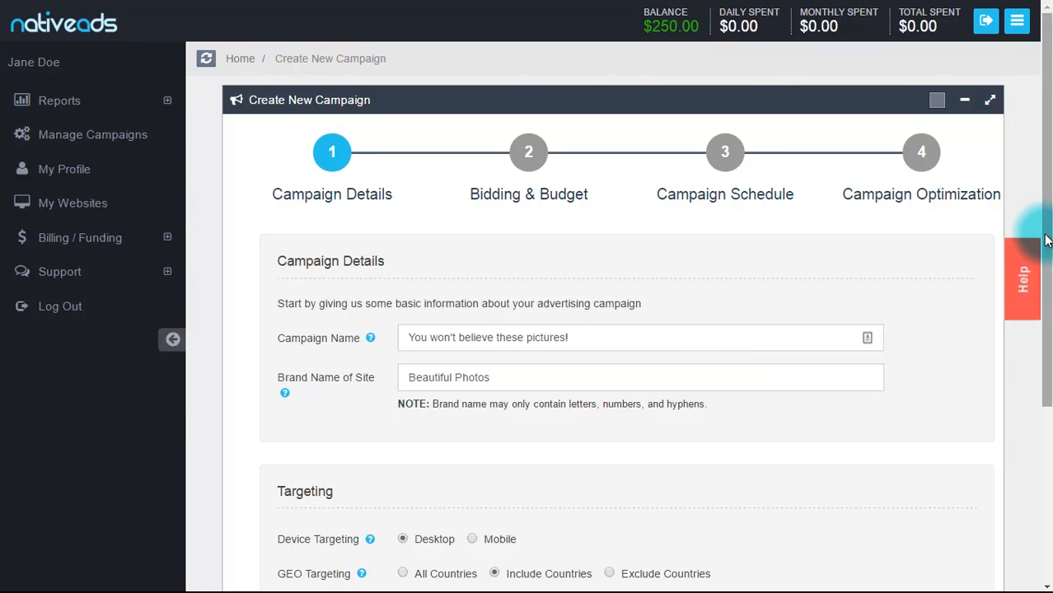
{"action": "scroll", "coordinate": [1035, 305], "scroll_direction": "down", "scroll_amount": 1}
{"action": "scroll", "coordinate": [1028, 329], "scroll_direction": "down", "scroll_amount": 1}
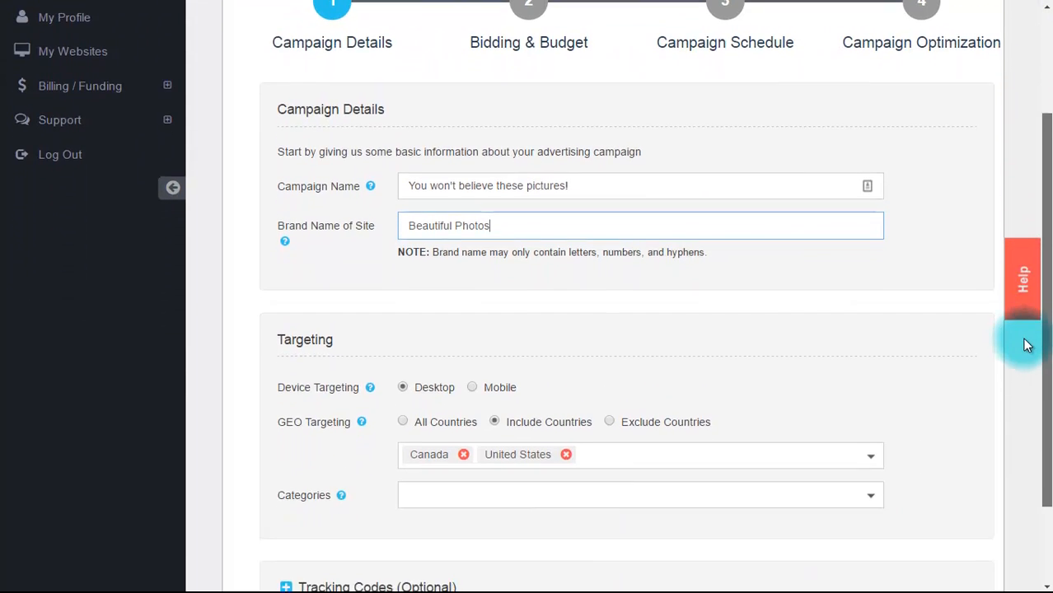
{"action": "left_click", "coordinate": [471, 357]}
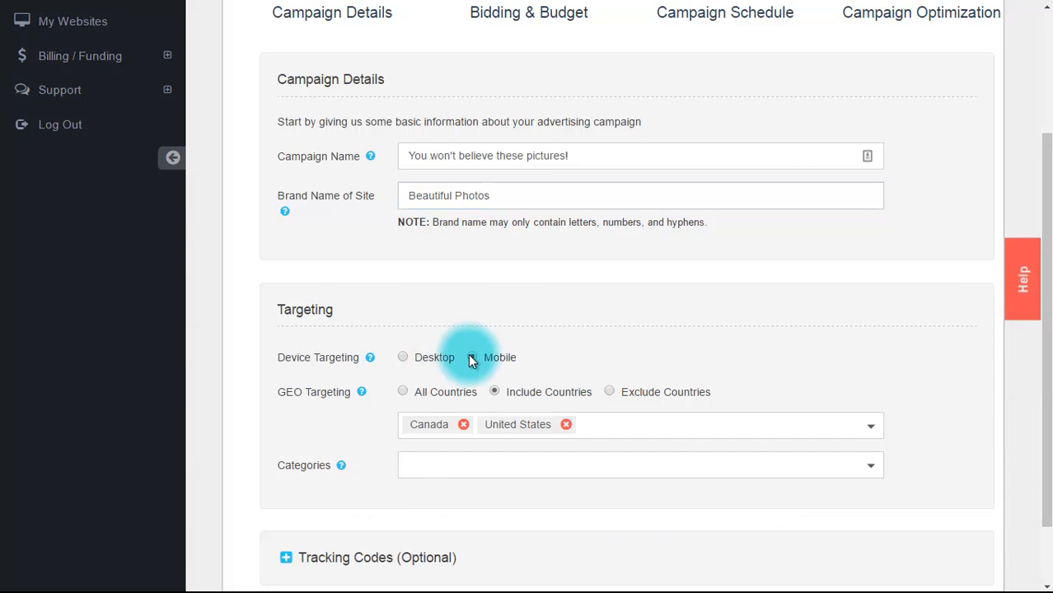
{"action": "left_click", "coordinate": [403, 357]}
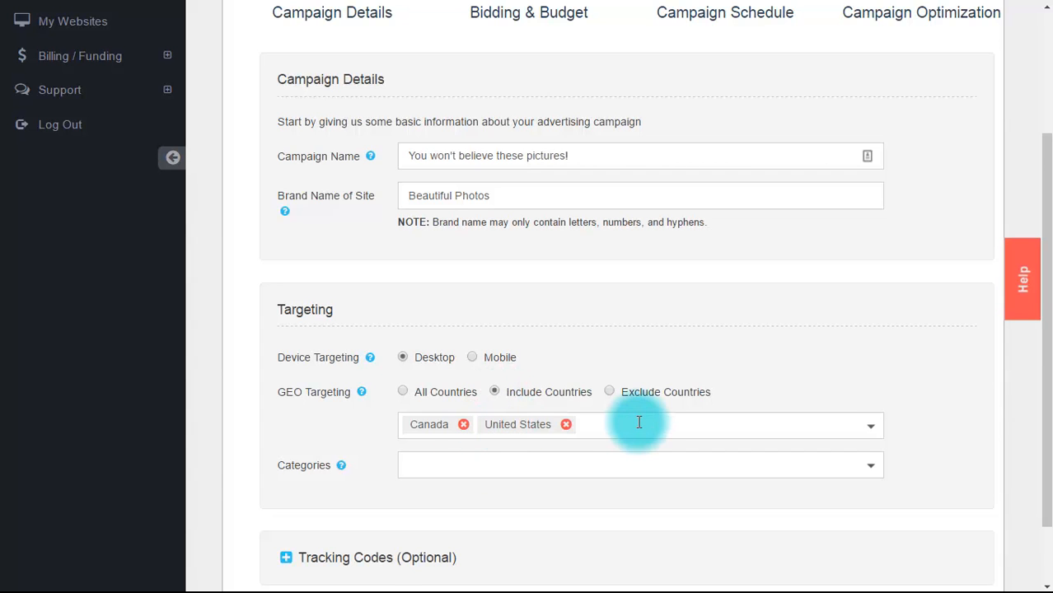
Add Australia to the included countries in the GEO targeting.
{"action": "scroll", "coordinate": [638, 421], "scroll_direction": "down", "scroll_amount": 1}
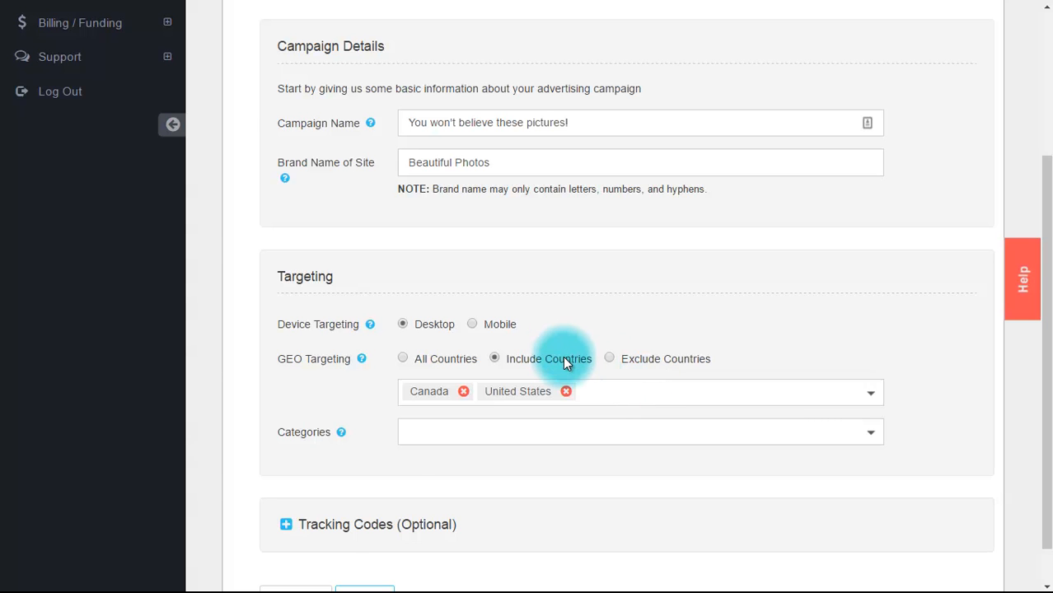
{"action": "left_click", "coordinate": [600, 386]}
{"action": "type", "text": "a"}
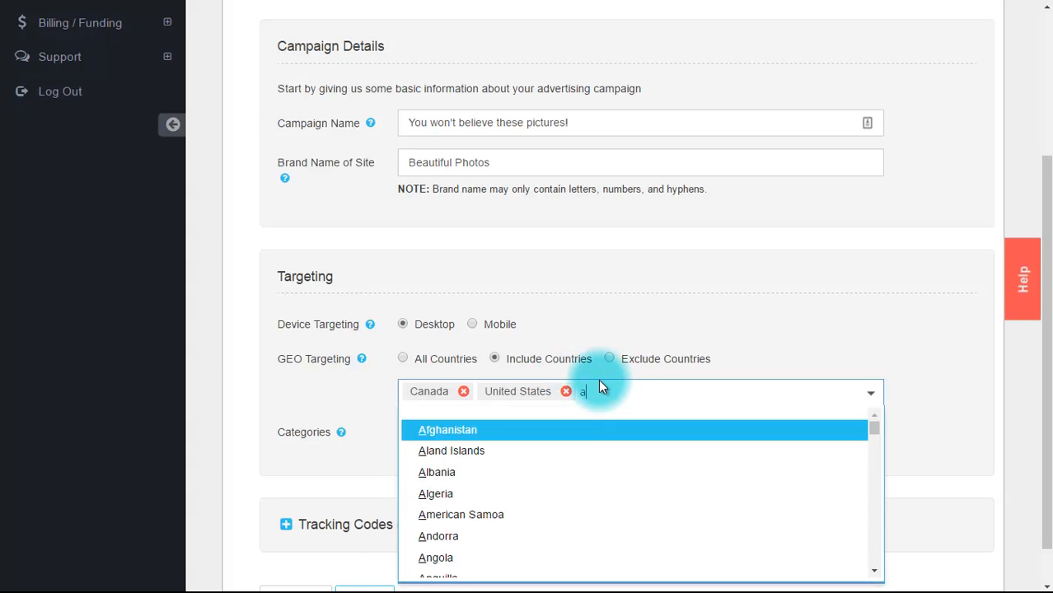
{"action": "type", "text": "us"}
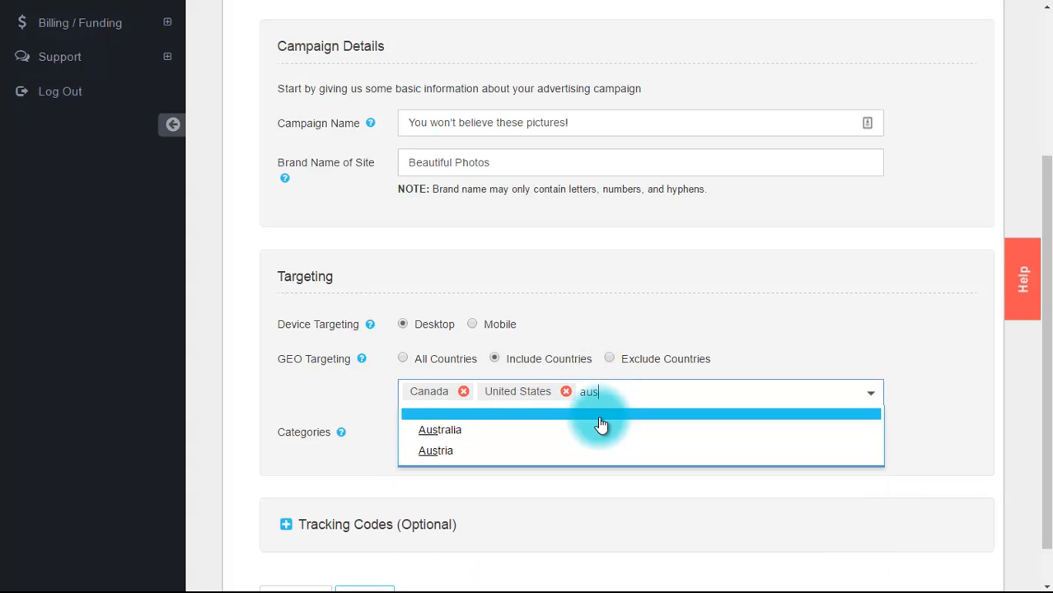
{"action": "left_click", "coordinate": [601, 429]}
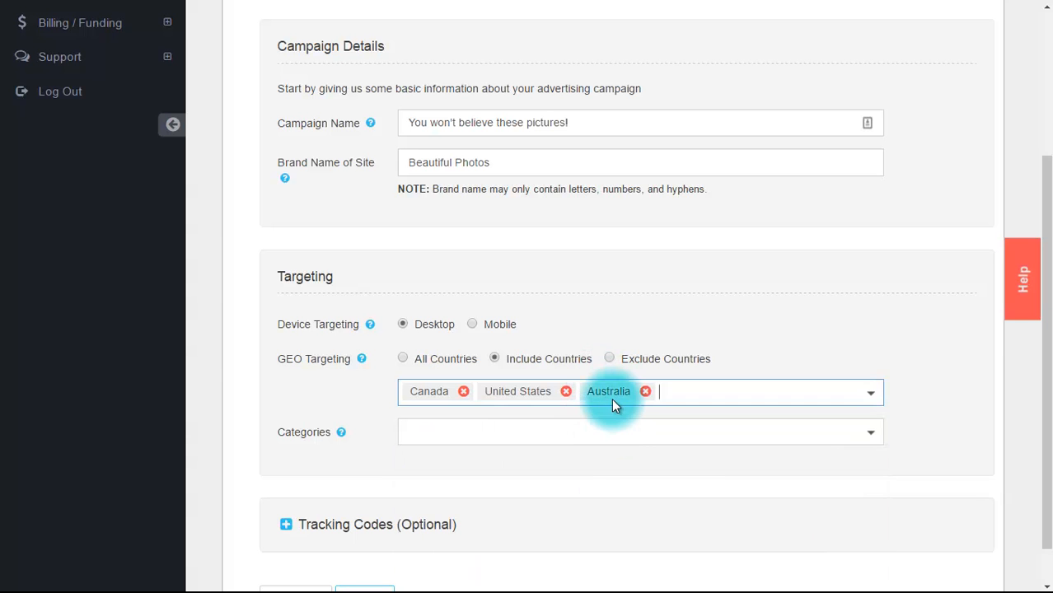
Set GEO targeting to All Countries and select the categories Arts & Entertainment and Hobbies & Interests.
{"action": "left_click", "coordinate": [610, 358]}
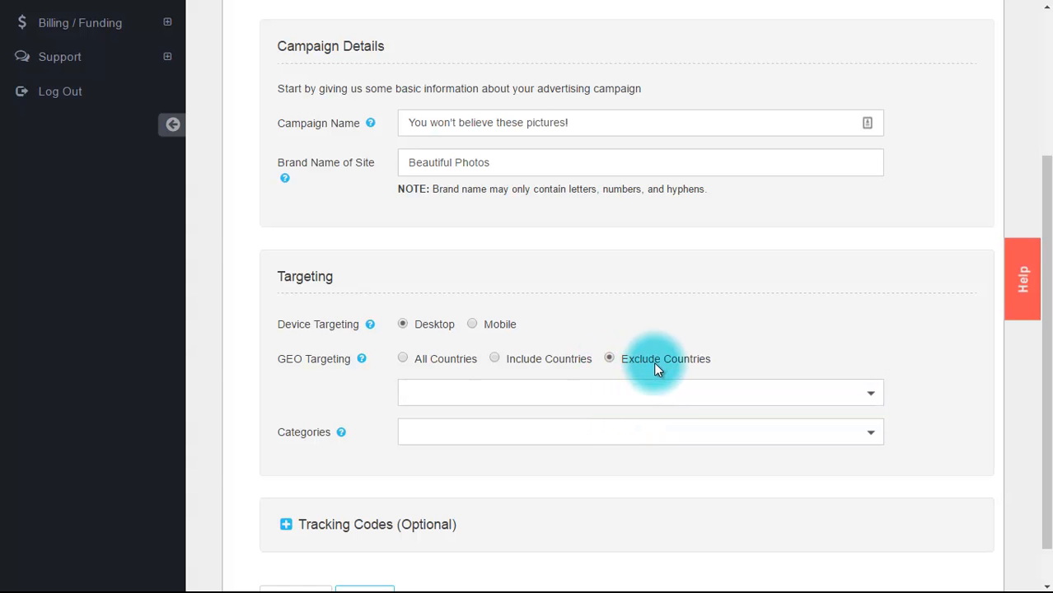
{"action": "left_click", "coordinate": [402, 358]}
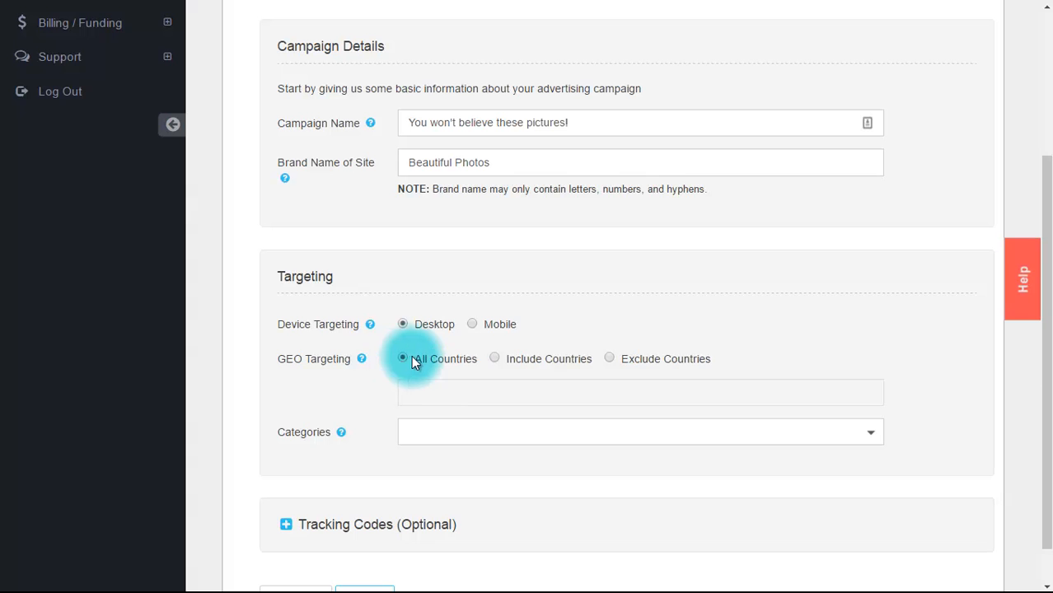
{"action": "left_click", "coordinate": [867, 431]}
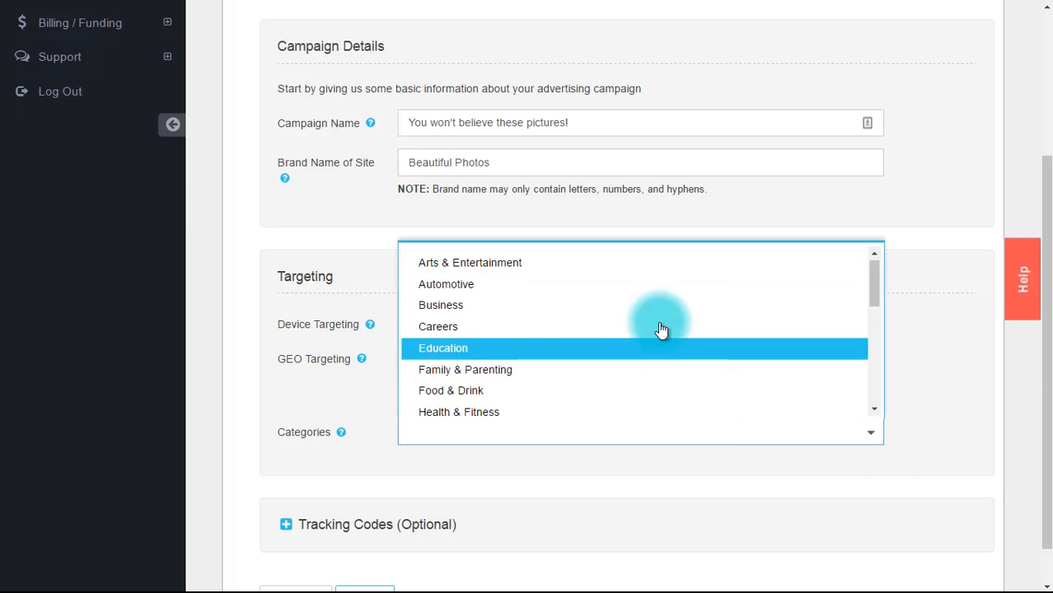
{"action": "left_click", "coordinate": [639, 263]}
{"action": "left_click", "coordinate": [872, 433]}
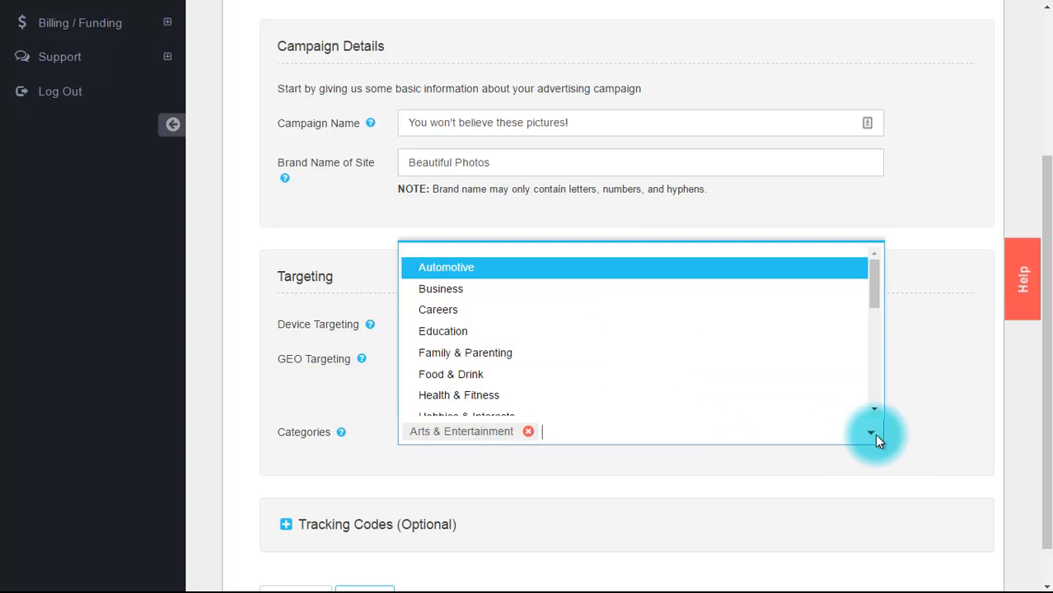
{"action": "left_click", "coordinate": [739, 414]}
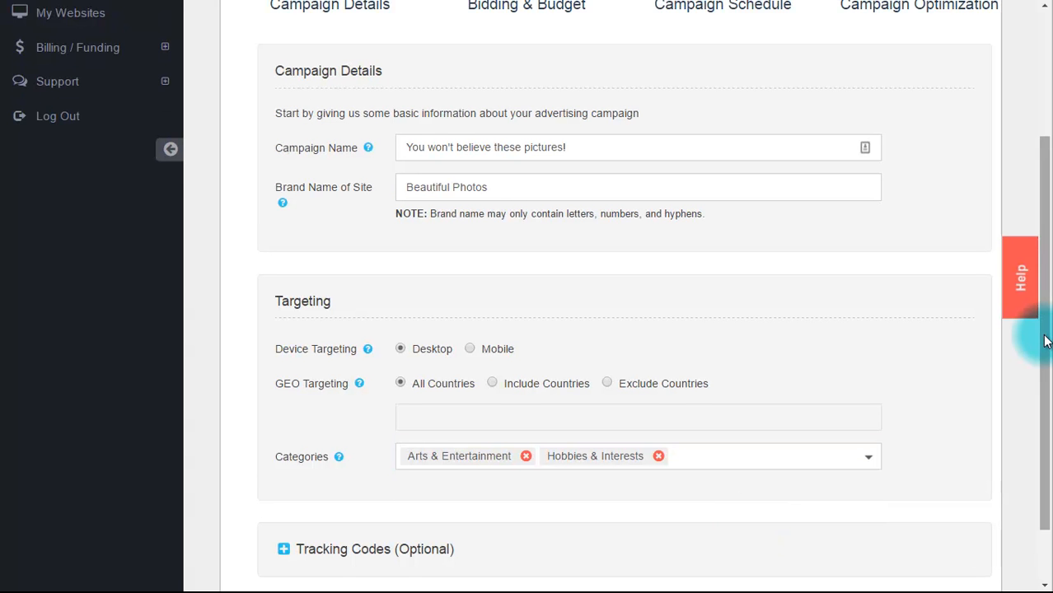
Expand the optional tracking codes section and examine the UTM tracking code through to its end.
{"action": "left_click_drag", "start_coordinate": [1044, 341], "coordinate": [1016, 470]}
{"action": "left_click", "coordinate": [282, 476]}
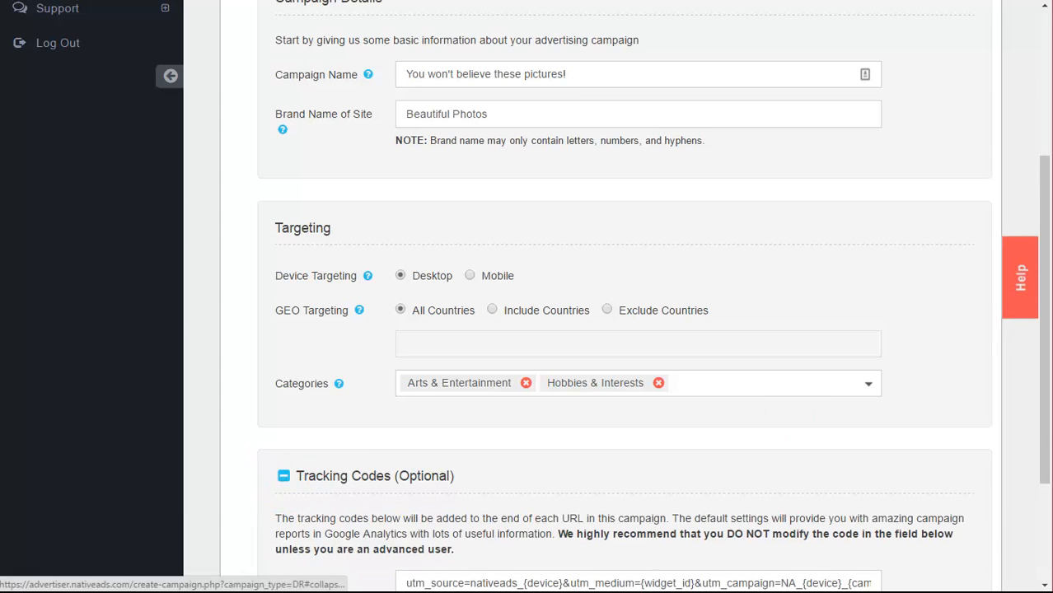
{"action": "left_click_drag", "start_coordinate": [1039, 350], "coordinate": [1042, 462]}
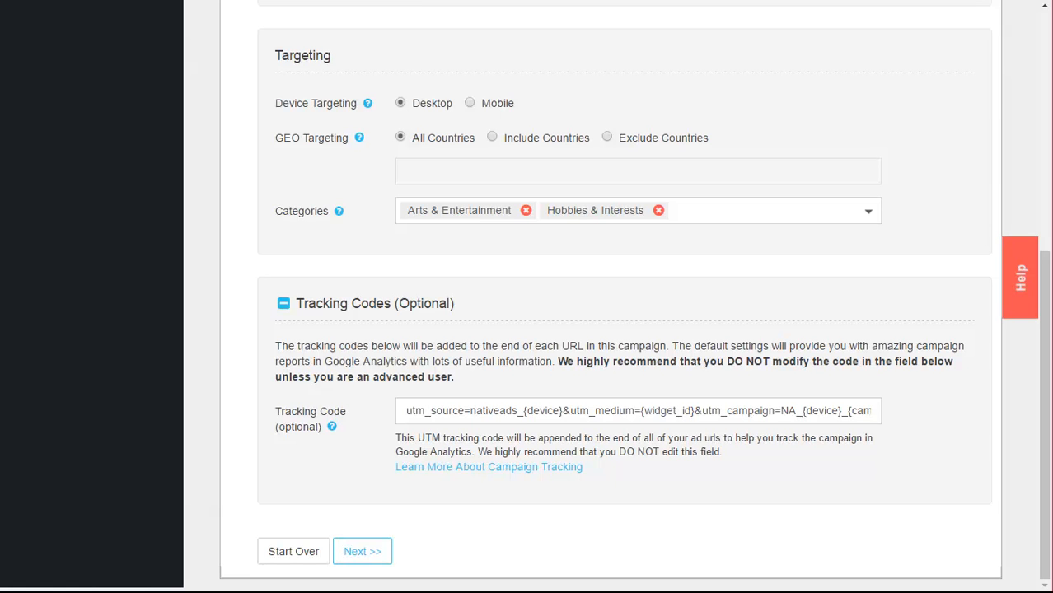
{"action": "left_click", "coordinate": [633, 412]}
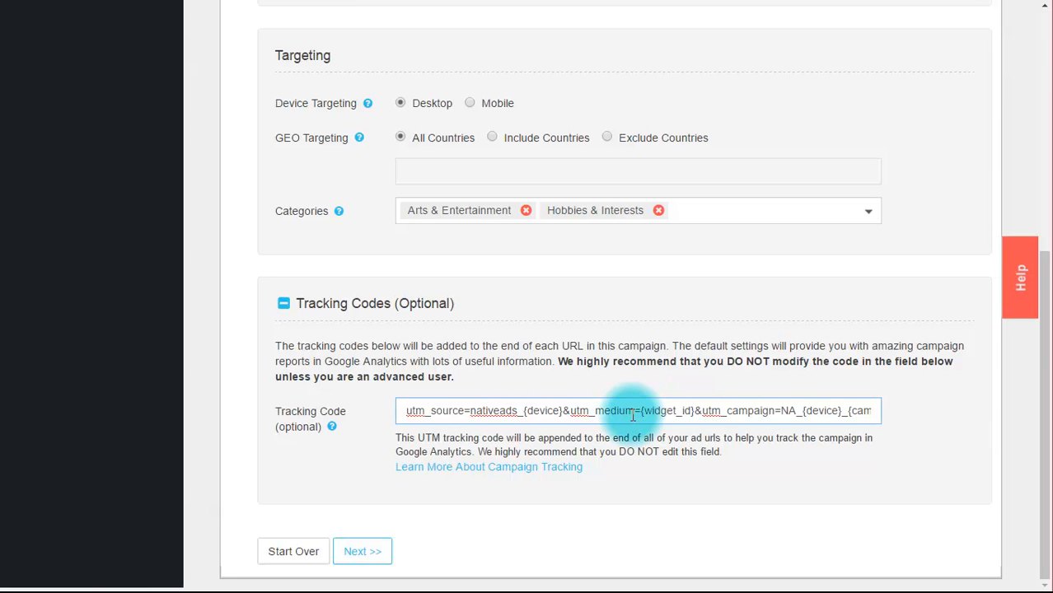
{"action": "key", "text": "Right"}
{"action": "key", "text": "Right"}
{"action": "key", "text": "Right"}
{"action": "key", "text": "Right"}
{"action": "key", "text": "Right"}
{"action": "key", "text": "Right"}
{"action": "key", "text": "Right"}
{"action": "key", "text": "Right"}
{"action": "key", "text": "Right"}
{"action": "key", "text": "Right"}
{"action": "key", "text": "Right"}
{"action": "key", "text": "Right"}
{"action": "key", "text": "Right"}
{"action": "key", "text": "Right"}
{"action": "key", "text": "Right"}
{"action": "key", "text": "Right"}
{"action": "key", "text": "Right"}
{"action": "key", "text": "Right"}
{"action": "key", "text": "Right"}
{"action": "key", "text": "Right"}
{"action": "key", "text": "Right"}
{"action": "key", "text": "Right"}
{"action": "key", "text": "Right"}
{"action": "key", "text": "Right"}
{"action": "key", "text": "Right"}
{"action": "key", "text": "Right"}
{"action": "key", "text": "Right"}
{"action": "key", "text": "Right"}
{"action": "key", "text": "Right"}
{"action": "key", "text": "Right"}
{"action": "key", "text": "Right"}
{"action": "key", "text": "Right"}
{"action": "key", "text": "Right"}
{"action": "key", "text": "Right"}
{"action": "key", "text": "Right"}
{"action": "key", "text": "Right"}
{"action": "key", "text": "Right"}
{"action": "key", "text": "Right"}
{"action": "key", "text": "Right"}
{"action": "key", "text": "Right"}
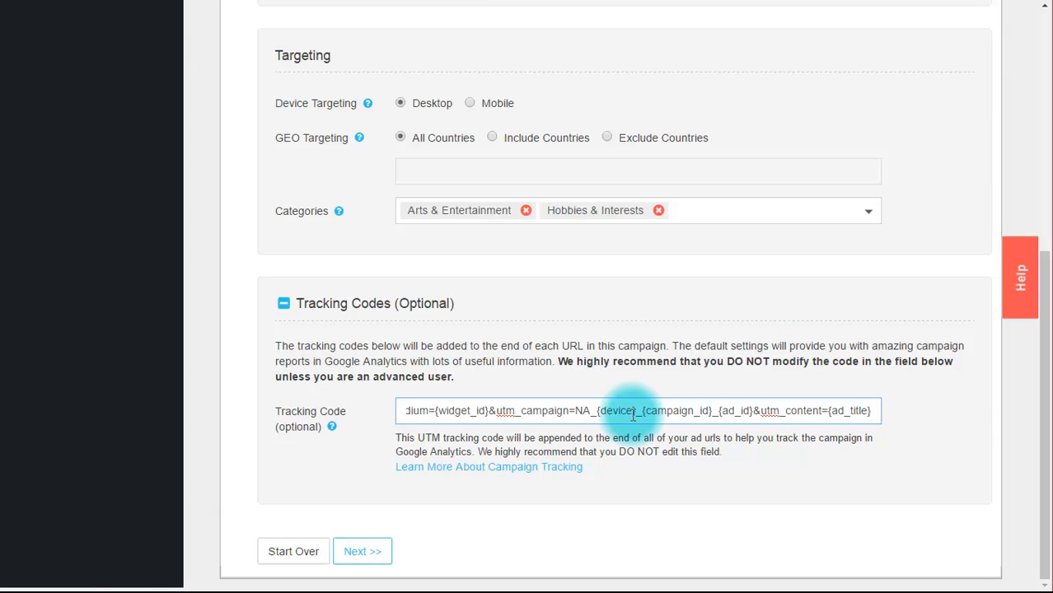
{"action": "left_click", "coordinate": [696, 495]}
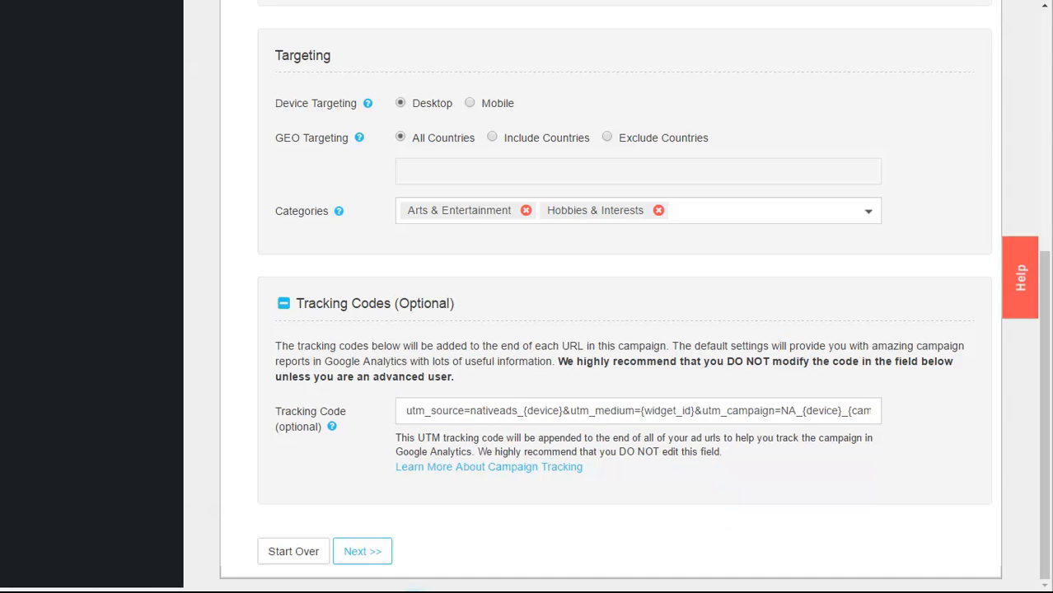
Continue to the bidding and budget stage and set a Monthly spending period with a spending cap of $1500.
{"action": "left_click", "coordinate": [371, 562]}
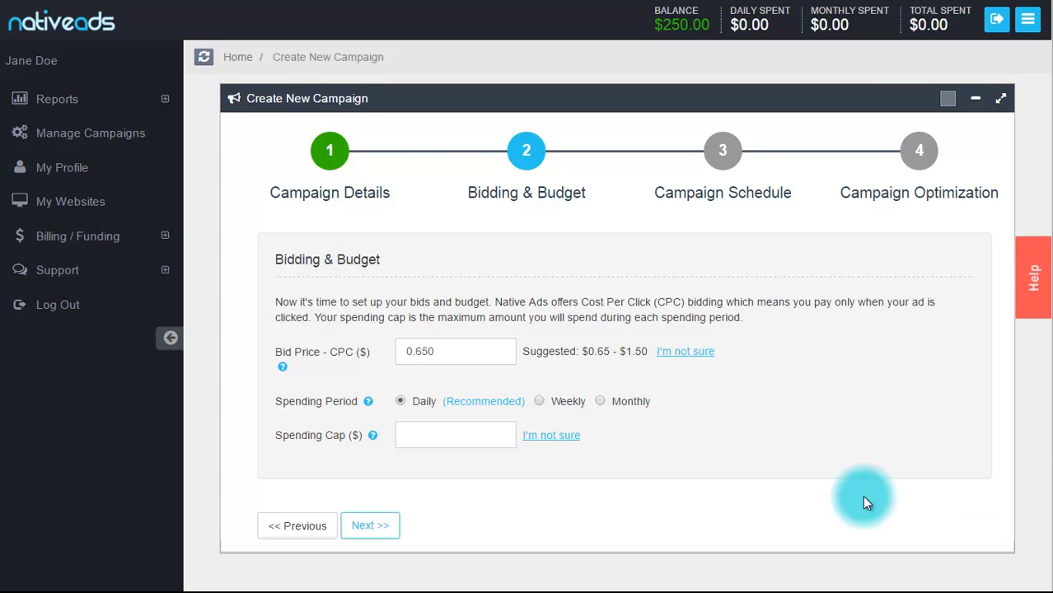
{"action": "left_click", "coordinate": [600, 401]}
{"action": "left_click", "coordinate": [493, 432]}
{"action": "type", "text": "1500"}
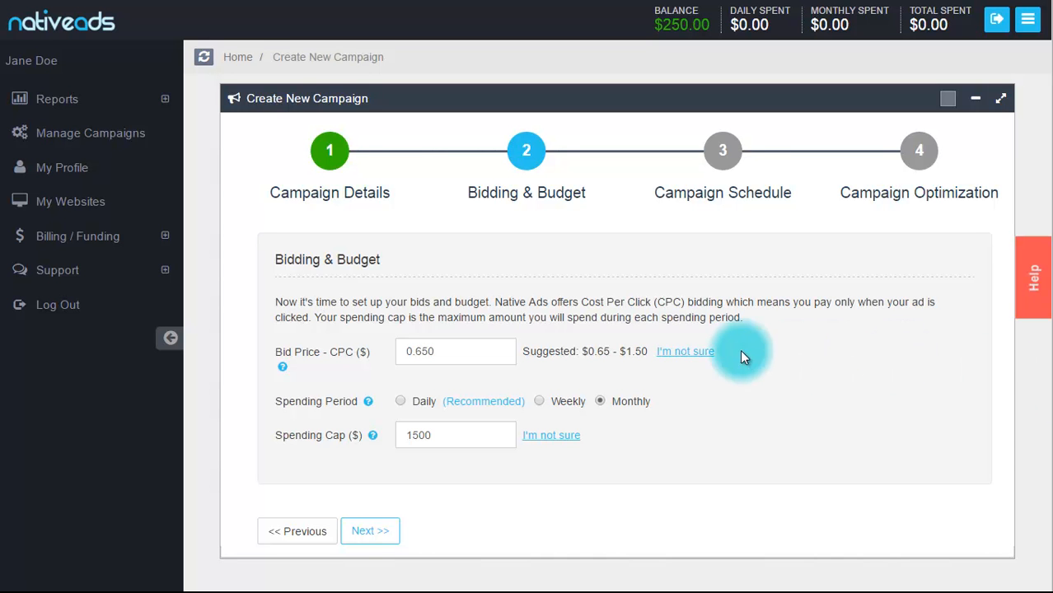
Read the help notes on the bid price and the spending cap.
{"action": "left_click", "coordinate": [691, 351]}
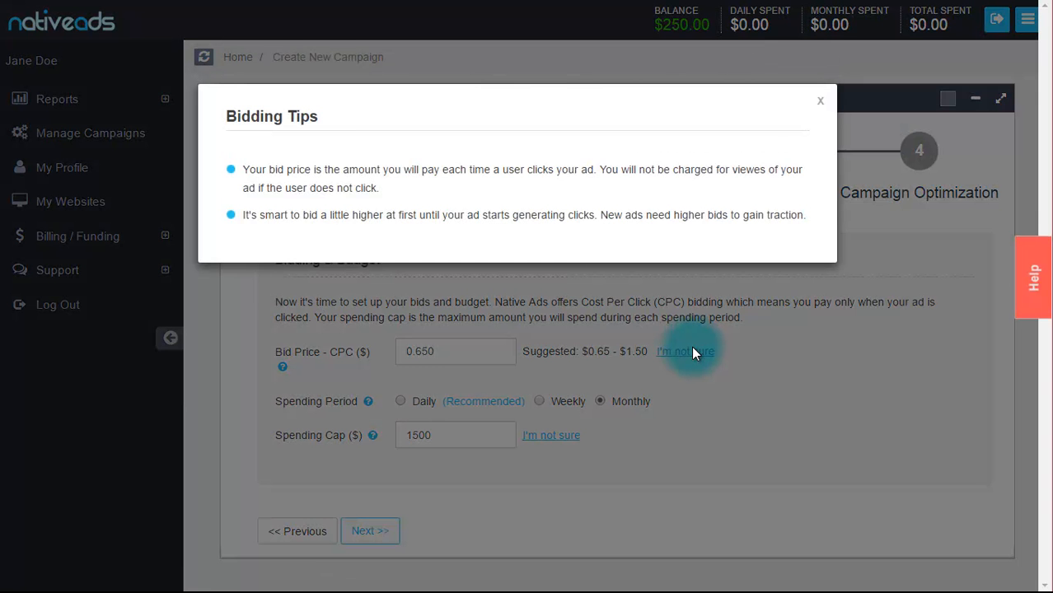
{"action": "left_click", "coordinate": [710, 413]}
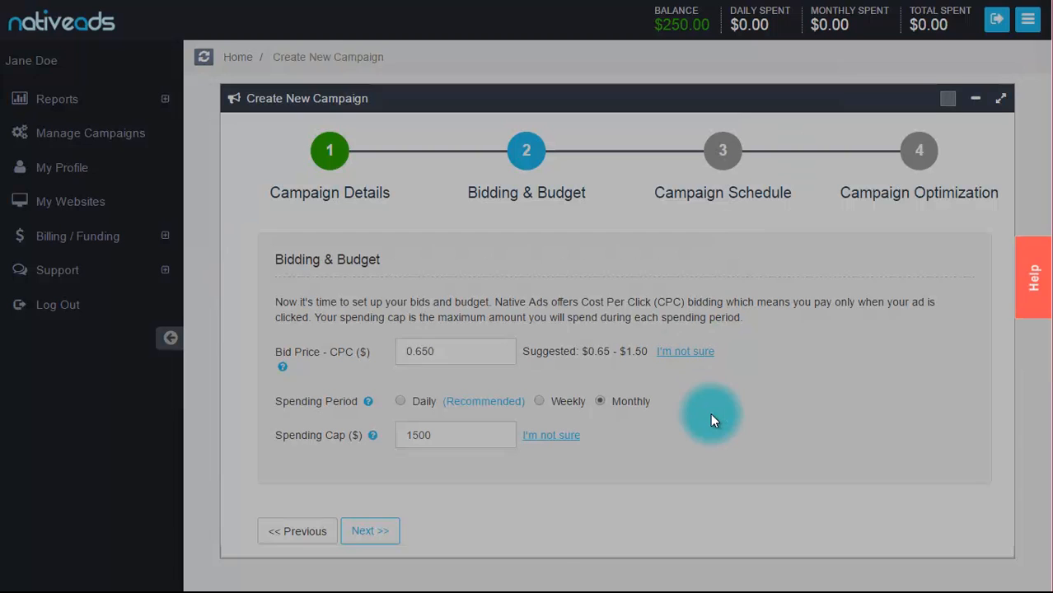
{"action": "left_click", "coordinate": [548, 438]}
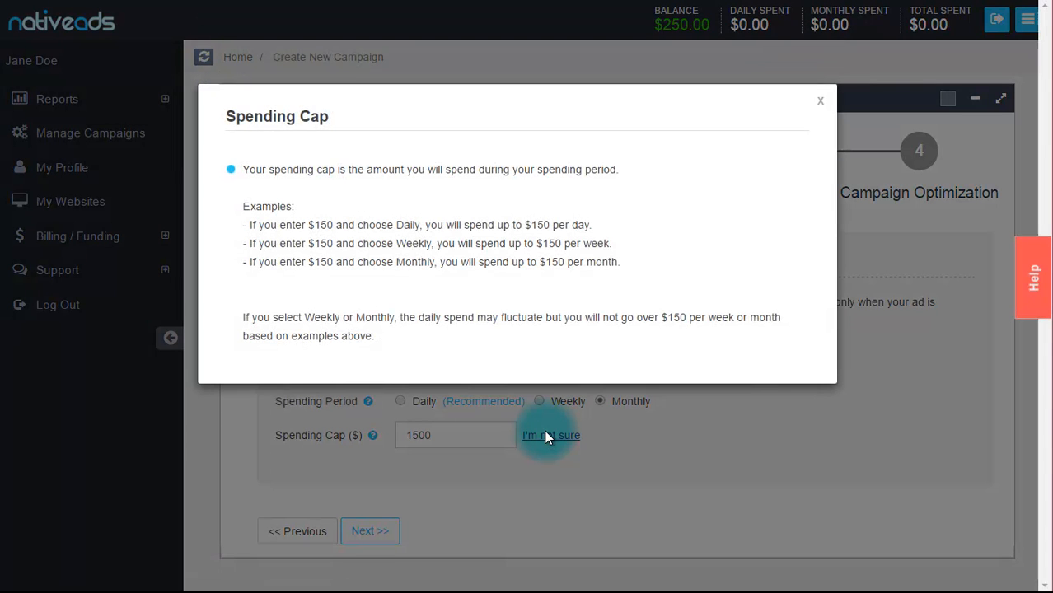
{"action": "left_click", "coordinate": [635, 456]}
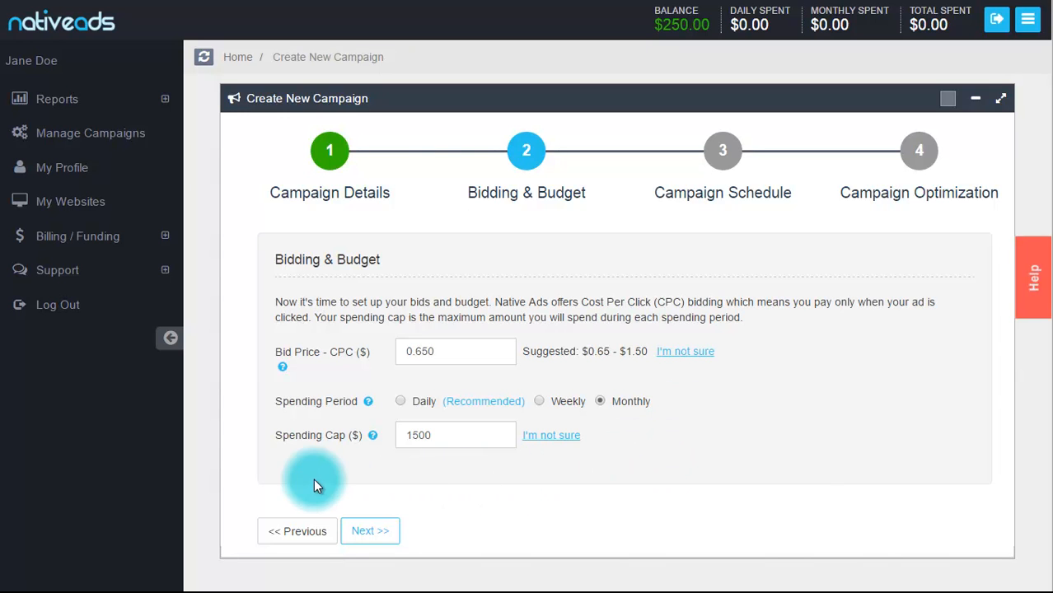
Continue to the campaign schedule and set the campaign to run continuously instead of giving an end date.
{"action": "left_click", "coordinate": [373, 532]}
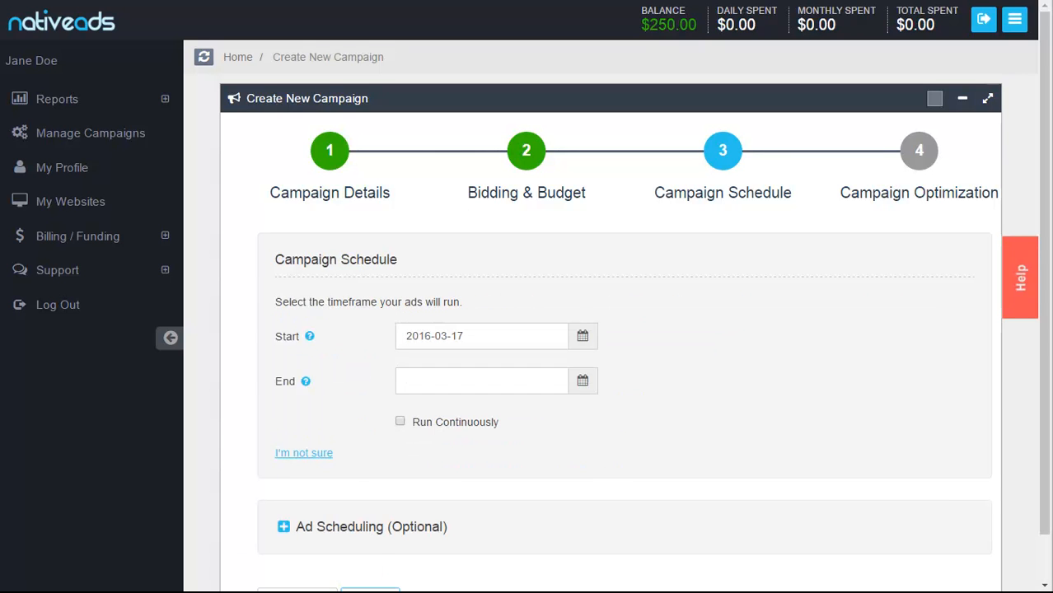
{"action": "left_click", "coordinate": [524, 382]}
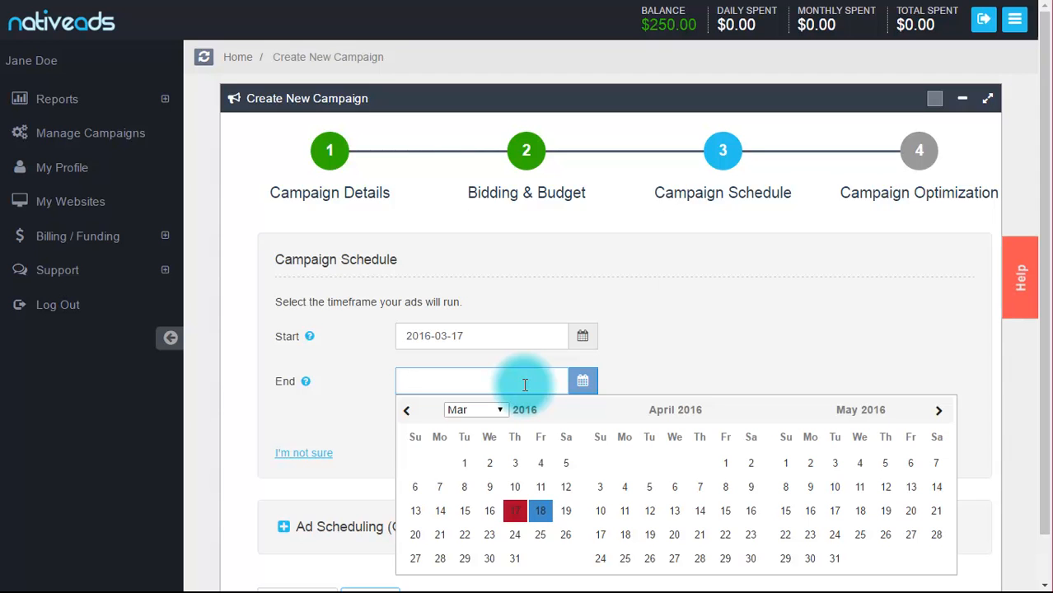
{"action": "left_click", "coordinate": [654, 360]}
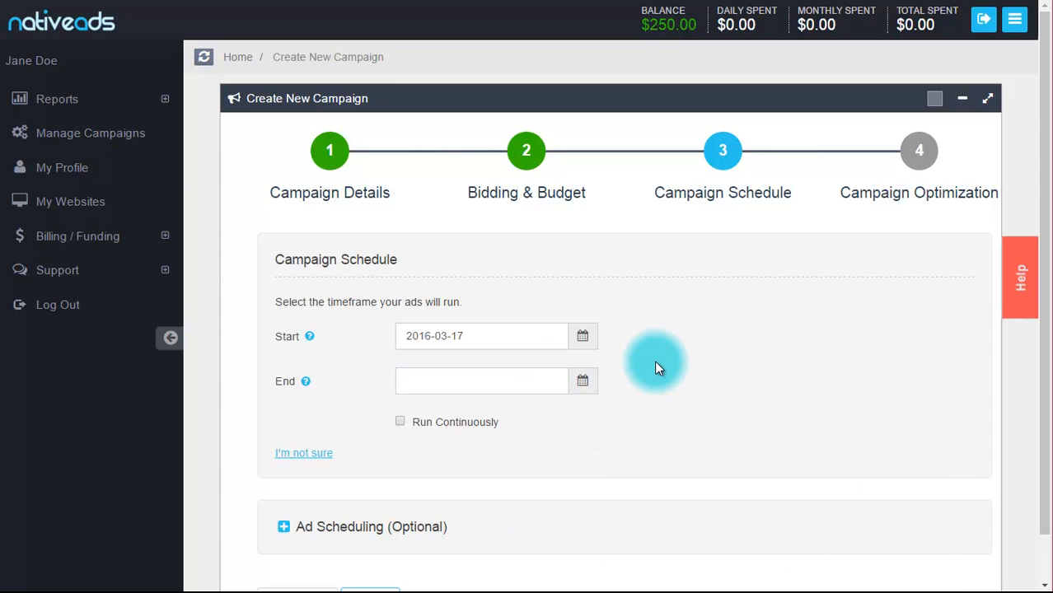
{"action": "left_click", "coordinate": [400, 421]}
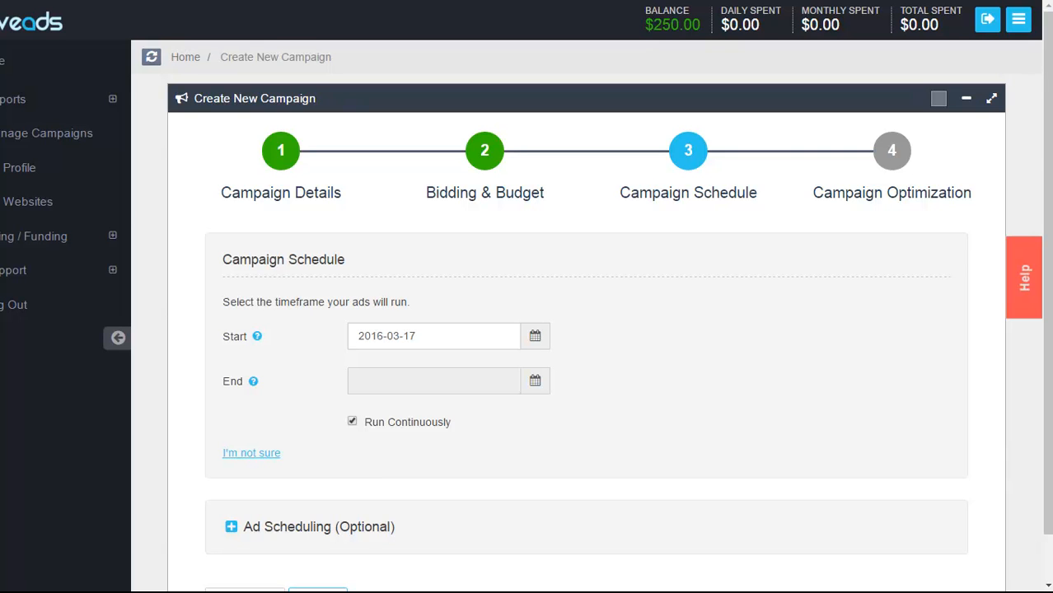
Expand the optional ad scheduling and set the schedule's days to Monday to Friday.
{"action": "left_click", "coordinate": [231, 526]}
{"action": "left_click_drag", "start_coordinate": [1045, 212], "coordinate": [1034, 435]}
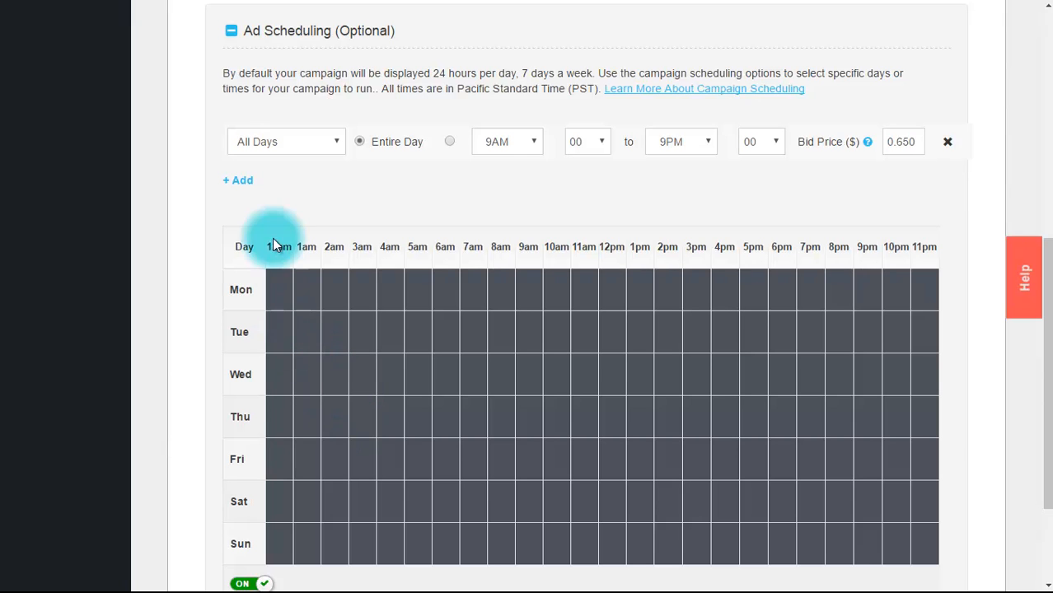
{"action": "left_click", "coordinate": [331, 141]}
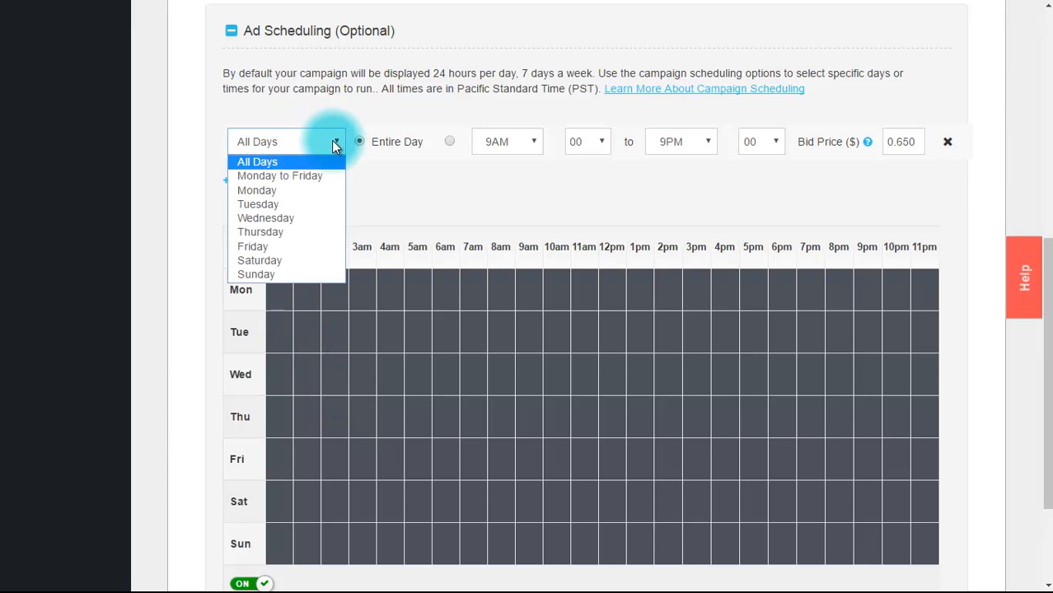
{"action": "left_click", "coordinate": [302, 177]}
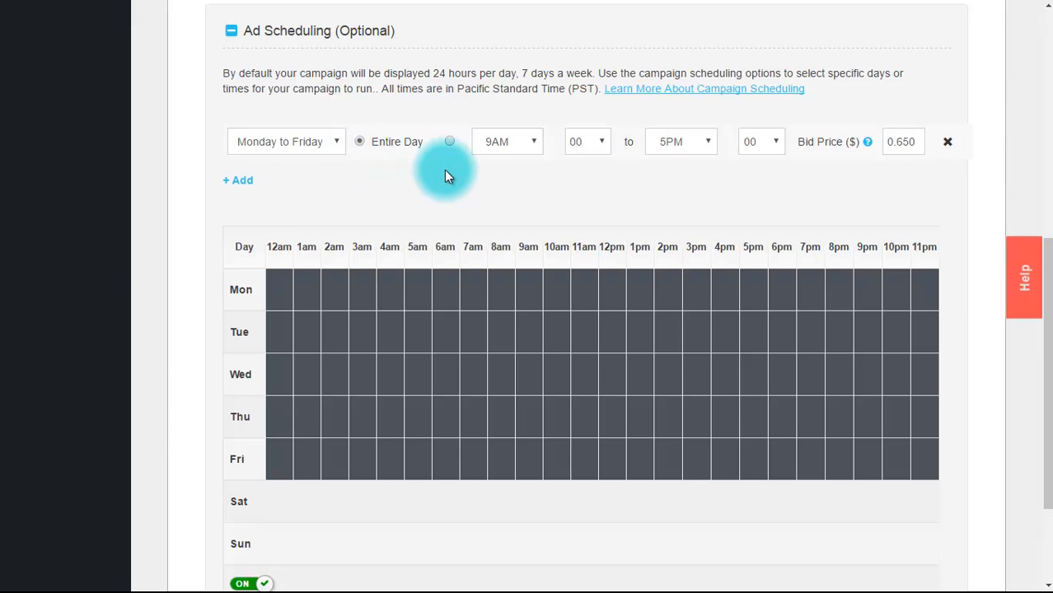
Limit the Monday to Friday schedule to 9AM to 6PM, and add an extra schedule row and remove it again.
{"action": "left_click", "coordinate": [451, 143]}
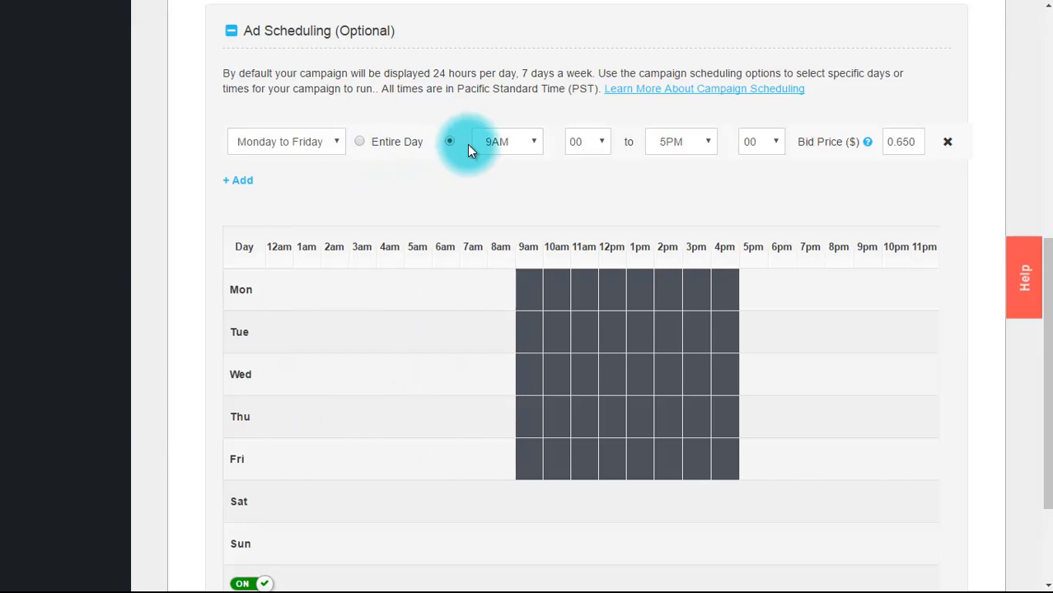
{"action": "left_click", "coordinate": [708, 142]}
{"action": "left_click", "coordinate": [678, 413]}
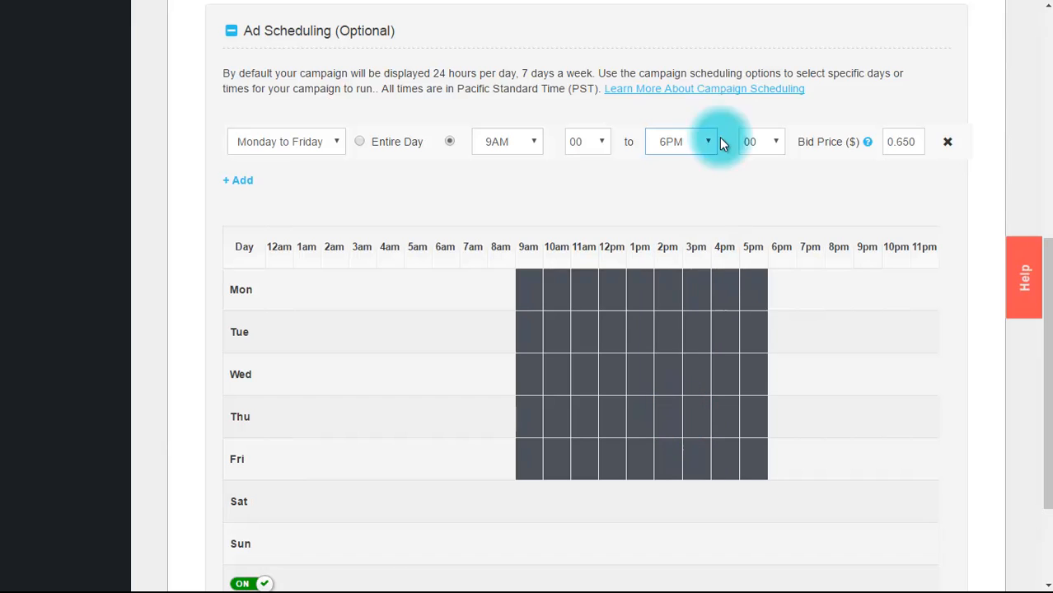
{"action": "left_click", "coordinate": [899, 170]}
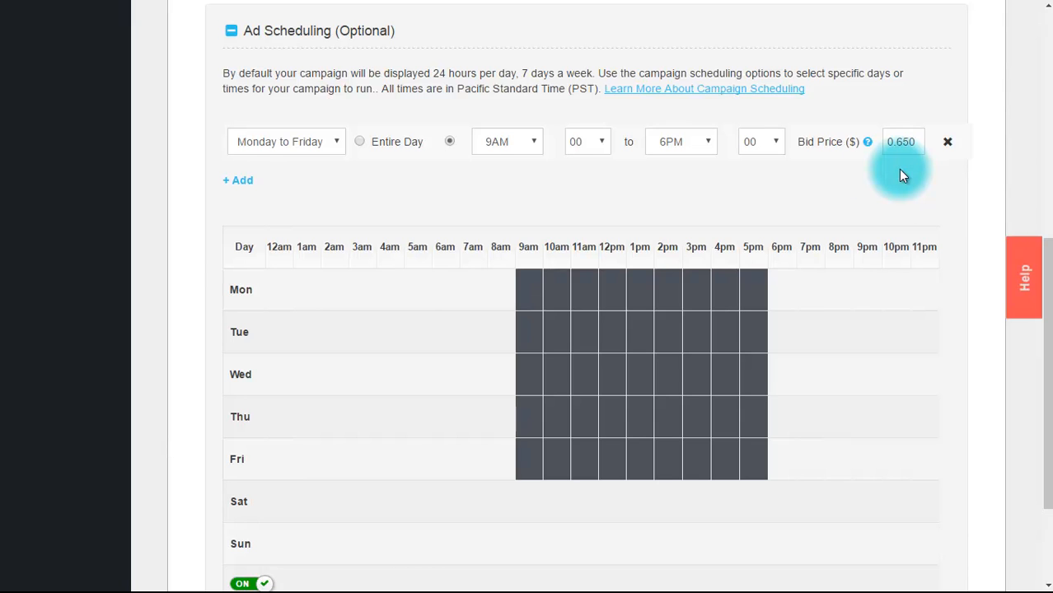
{"action": "left_click", "coordinate": [238, 181]}
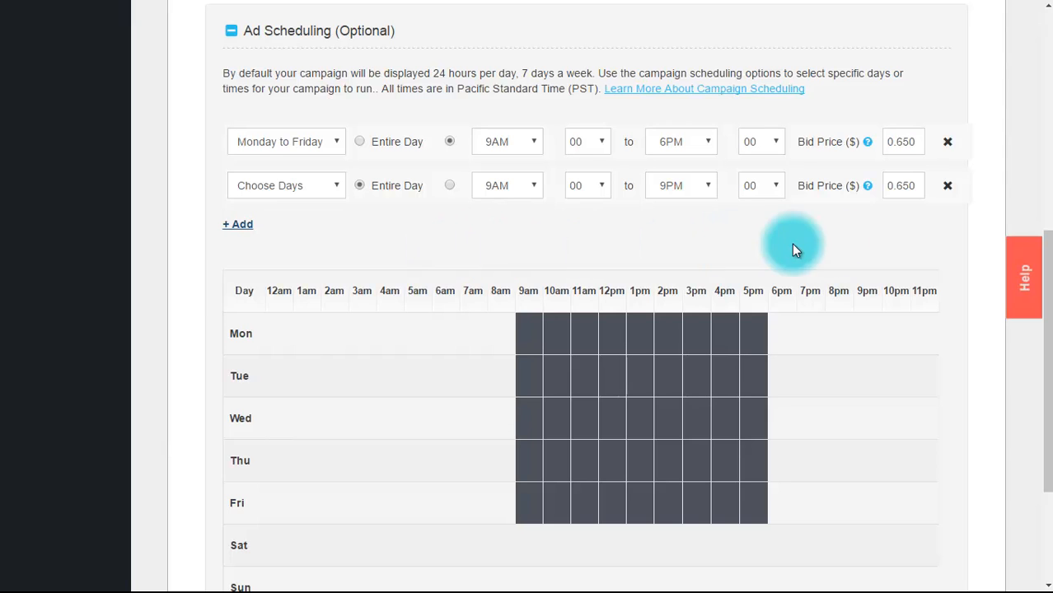
{"action": "left_click", "coordinate": [948, 186]}
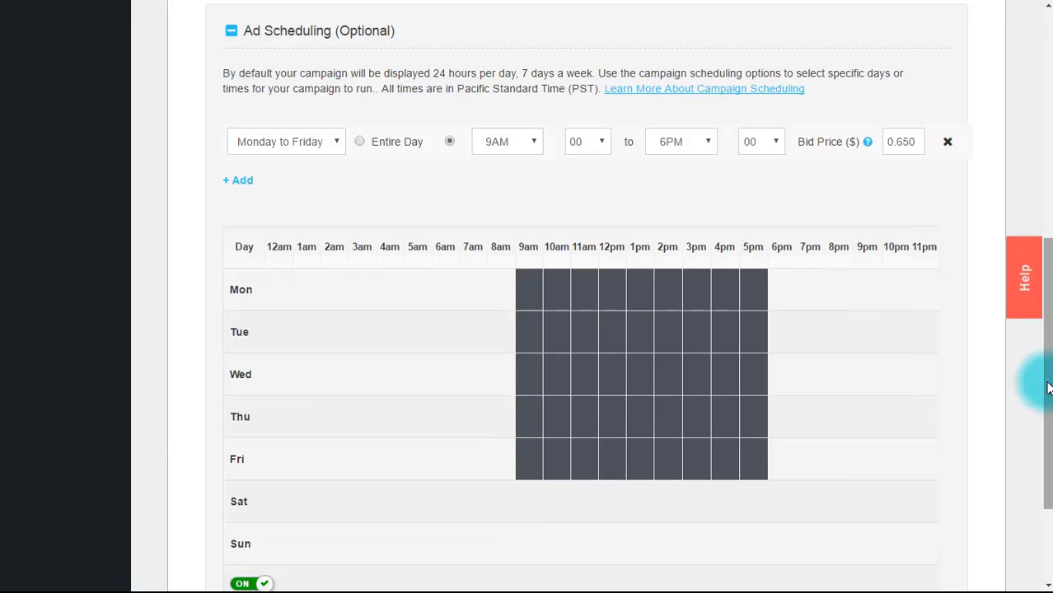
Continue to the campaign optimization stage and enable conversion tracking.
{"action": "left_click_drag", "start_coordinate": [1049, 384], "coordinate": [1046, 492]}
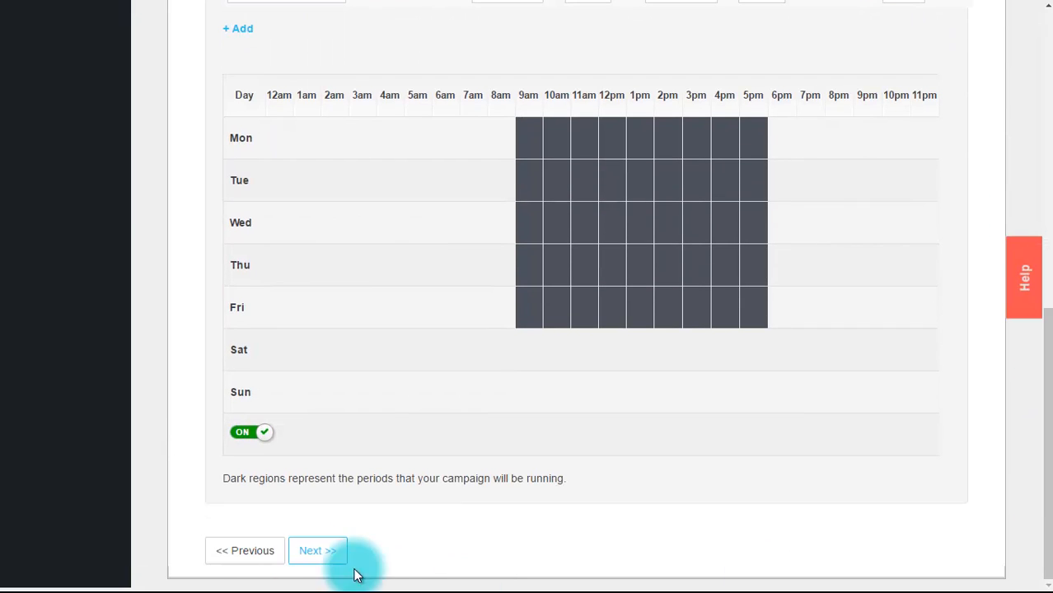
{"action": "left_click", "coordinate": [302, 557]}
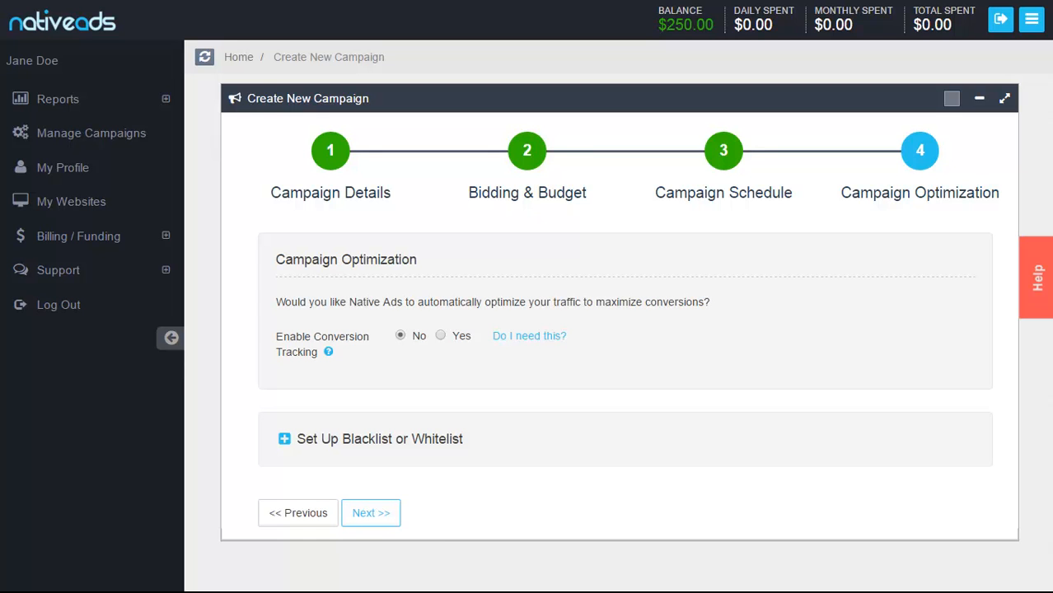
{"action": "left_click", "coordinate": [442, 335]}
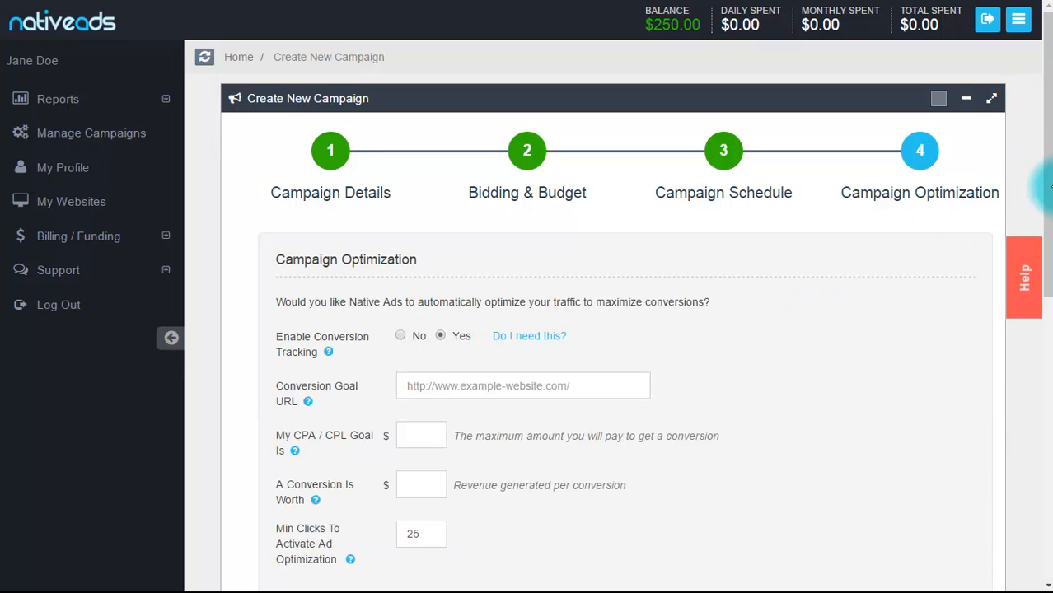
{"action": "scroll", "coordinate": [1040, 247], "scroll_direction": "down", "scroll_amount": 2}
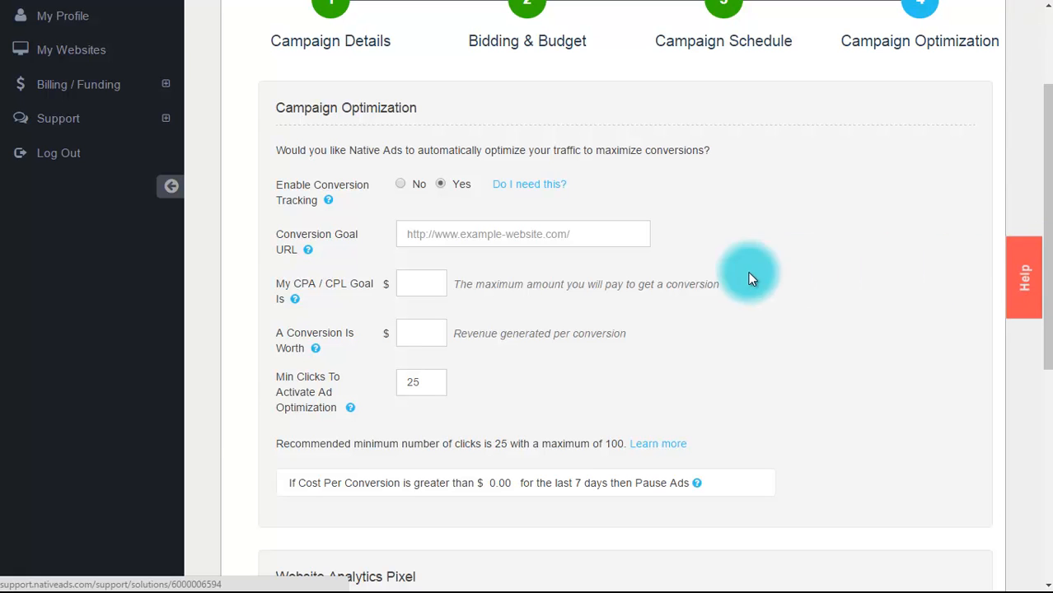
{"action": "left_click", "coordinate": [583, 234]}
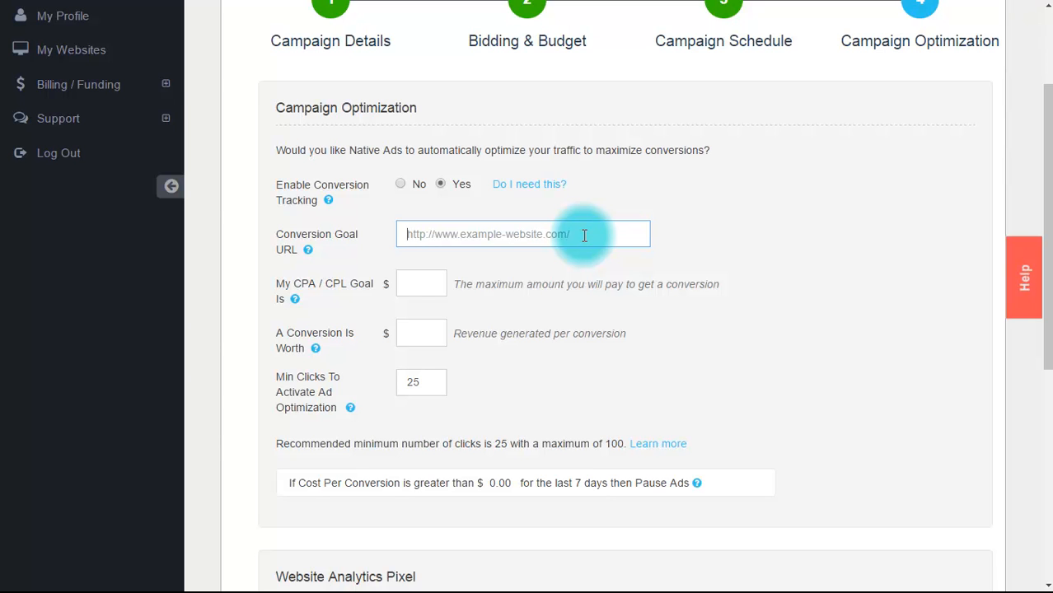
{"action": "type", "text": "http://beautifulphotos.com/thankyou"}
{"action": "left_click", "coordinate": [412, 280]}
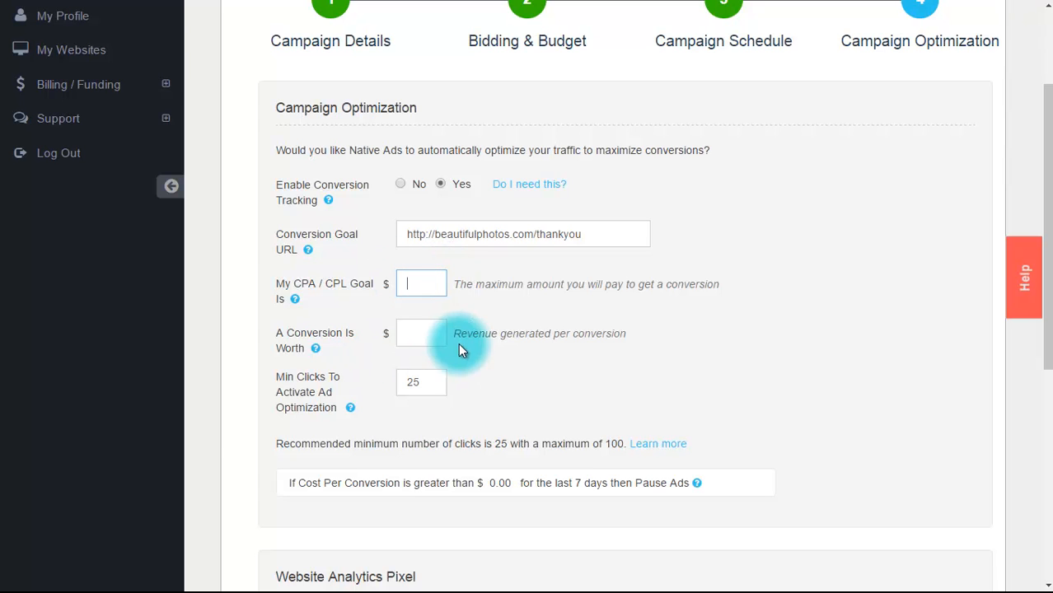
{"action": "type", "text": "3.00"}
{"action": "left_click", "coordinate": [434, 333]}
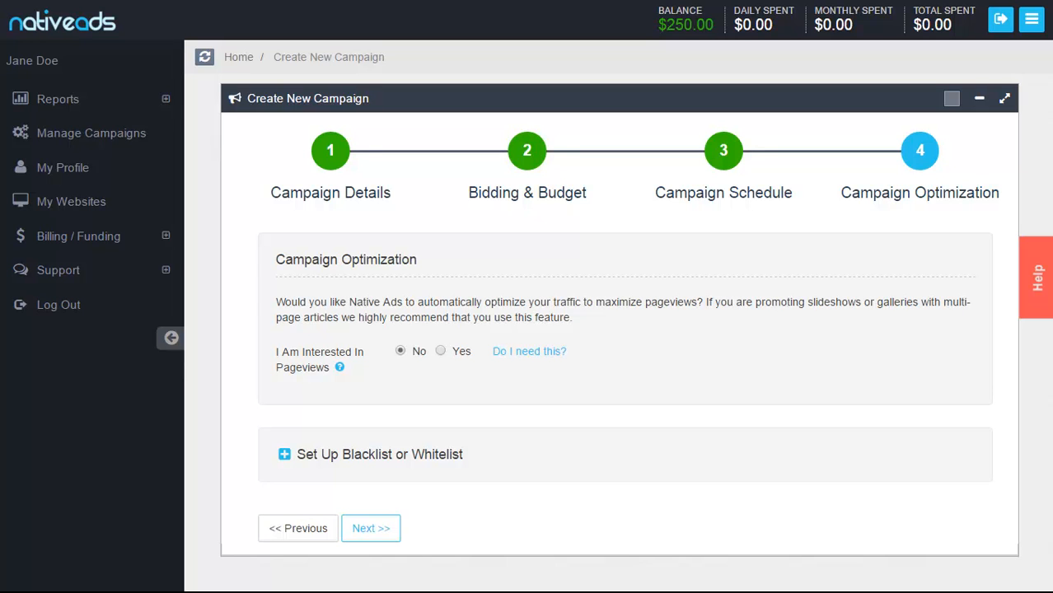
Turn on pageview optimization, keeping 25 minimum clicks and the pause threshold of 7 average pageviews.
{"action": "left_click", "coordinate": [441, 351]}
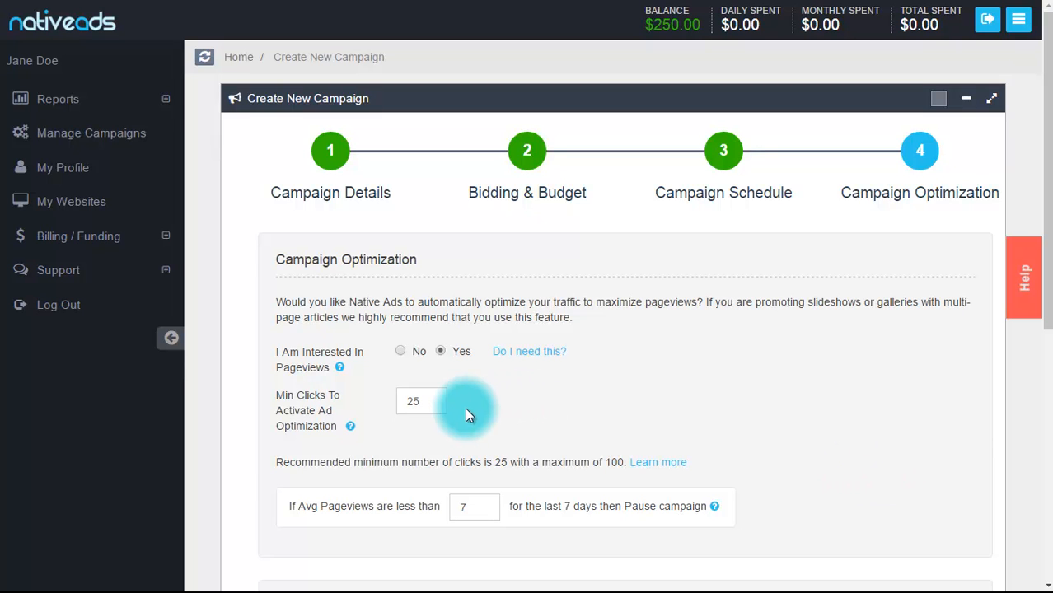
{"action": "left_click", "coordinate": [432, 402]}
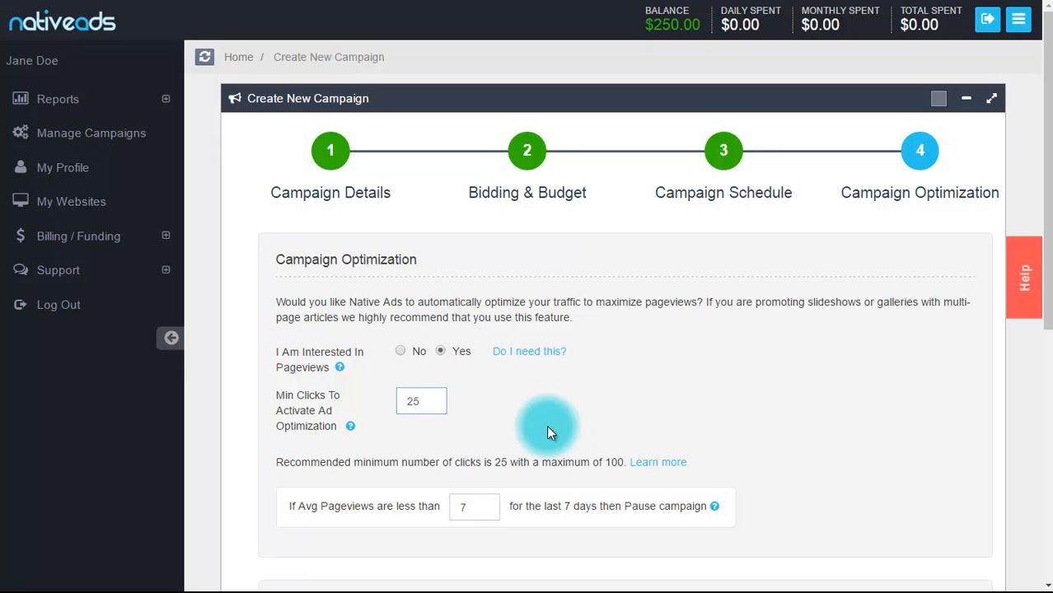
{"action": "left_click", "coordinate": [482, 505]}
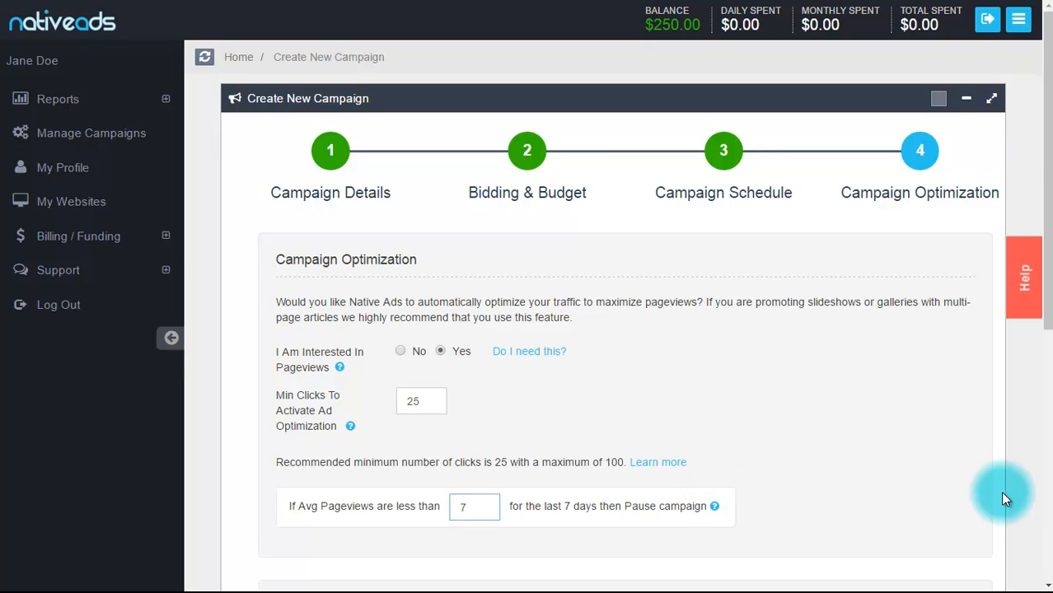
{"action": "left_click_drag", "start_coordinate": [1043, 200], "coordinate": [1047, 405]}
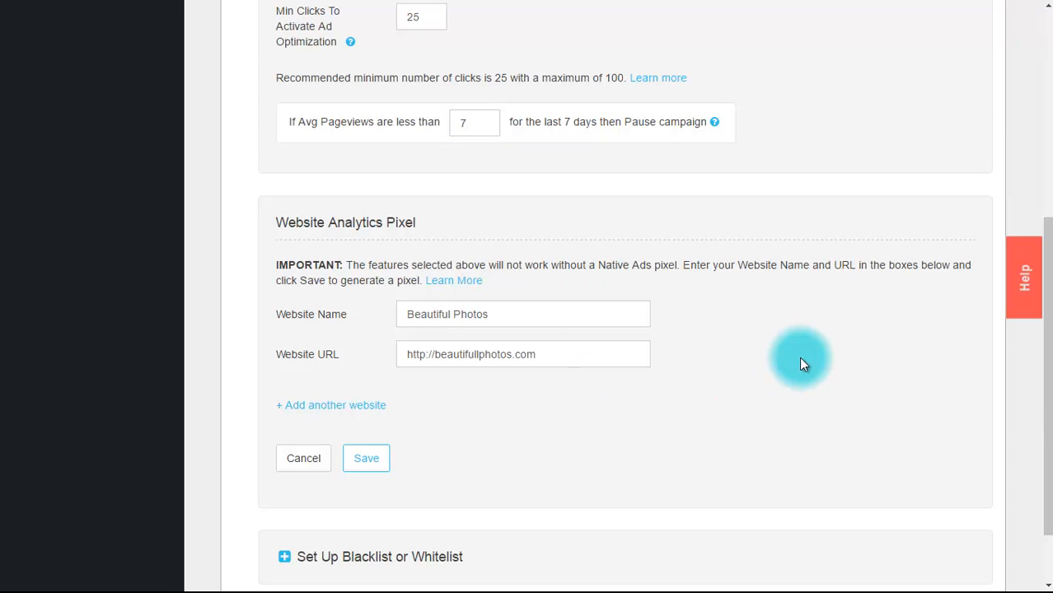
{"action": "left_click", "coordinate": [375, 459]}
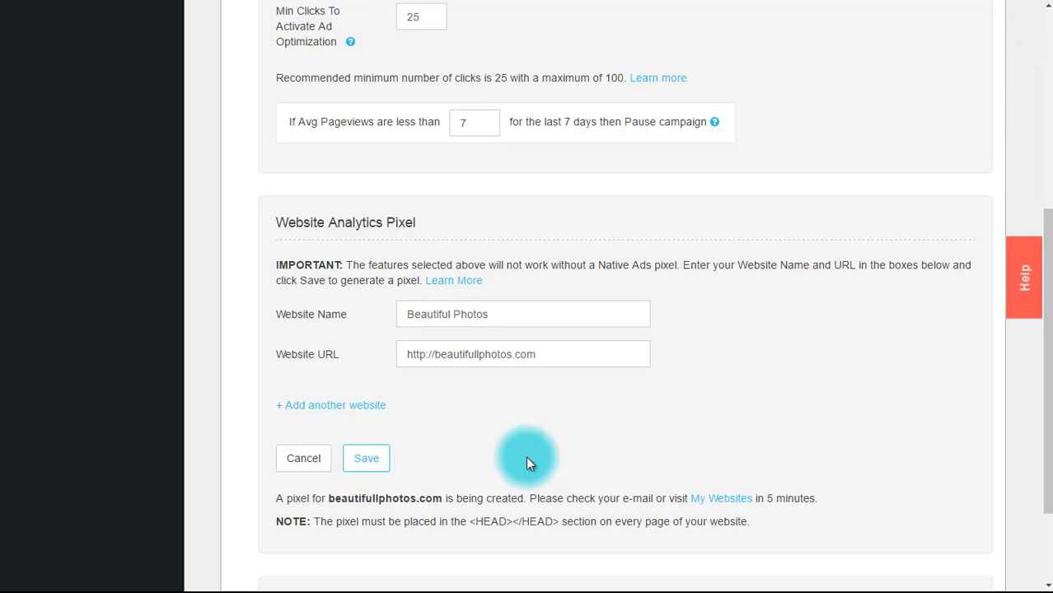
Read the help article on adding the advertiser pixel to the website's head section.
{"action": "left_click", "coordinate": [470, 283]}
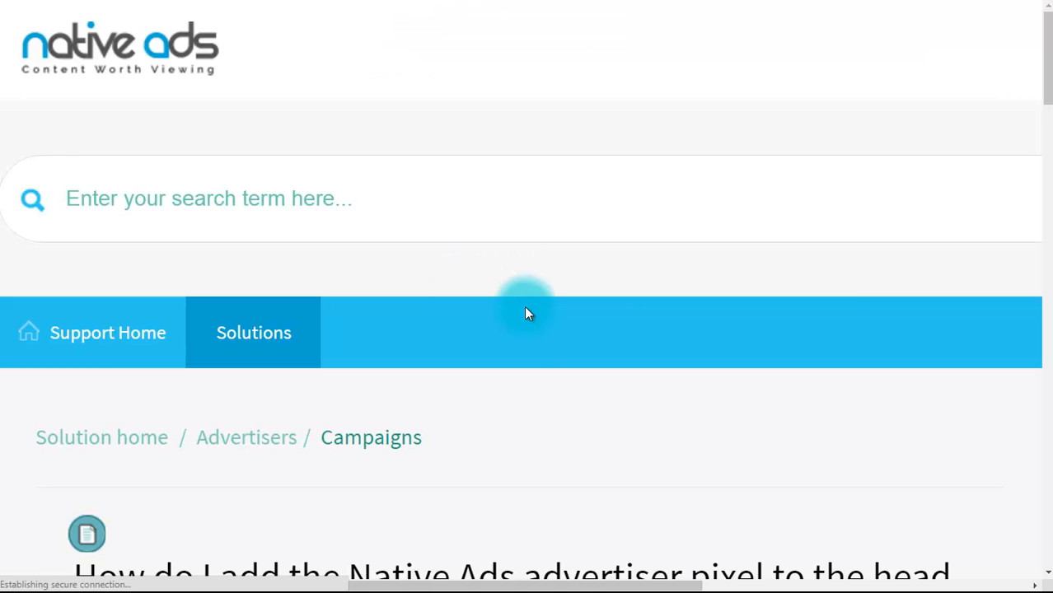
{"action": "scroll", "coordinate": [564, 403], "scroll_direction": "down", "scroll_amount": 10}
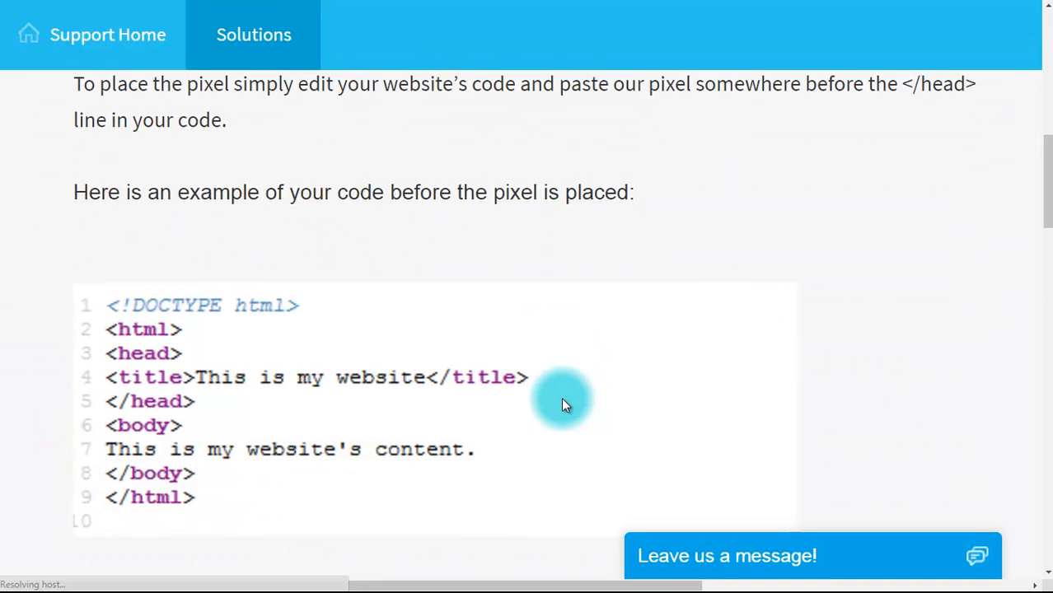
{"action": "scroll", "coordinate": [561, 397], "scroll_direction": "up", "scroll_amount": 10}
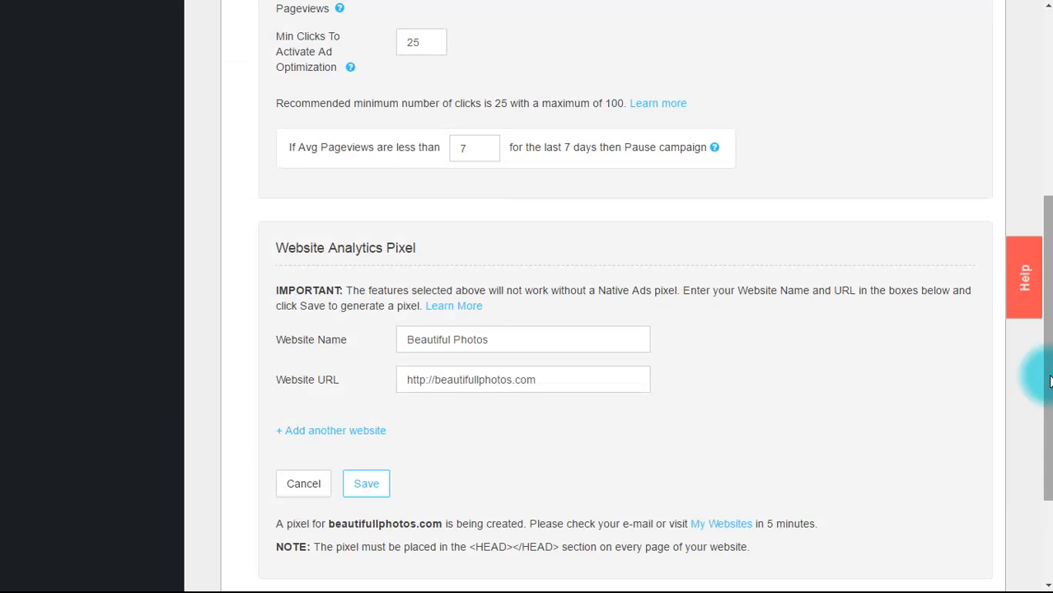
Expand the blacklist or whitelist settings and select the option to set up a whitelist.
{"action": "scroll", "coordinate": [1049, 381], "scroll_direction": "down", "scroll_amount": 2}
{"action": "left_click", "coordinate": [284, 476]}
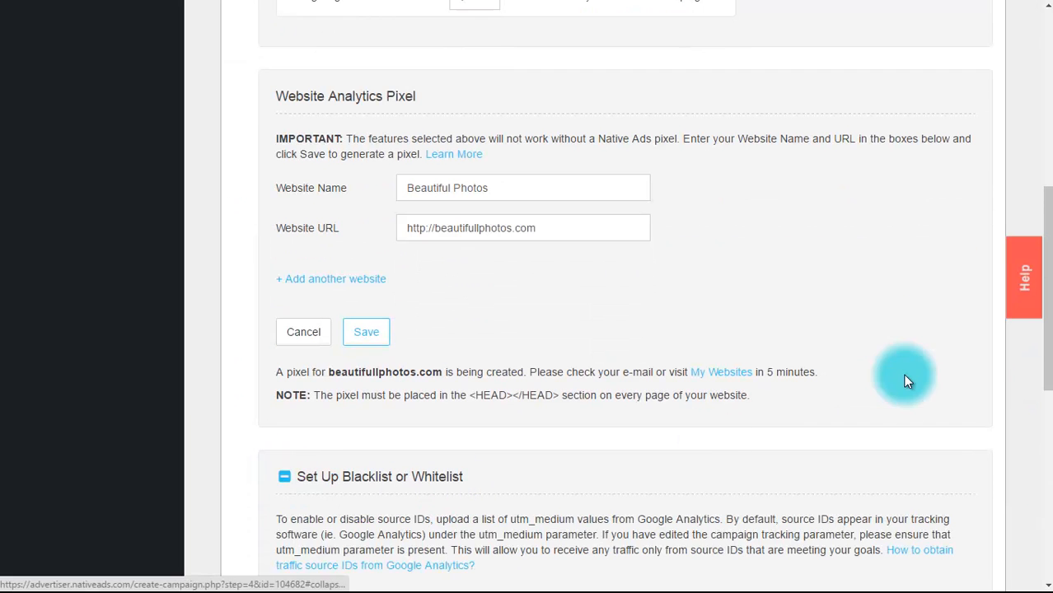
{"action": "scroll", "coordinate": [1033, 386], "scroll_direction": "down", "scroll_amount": 4}
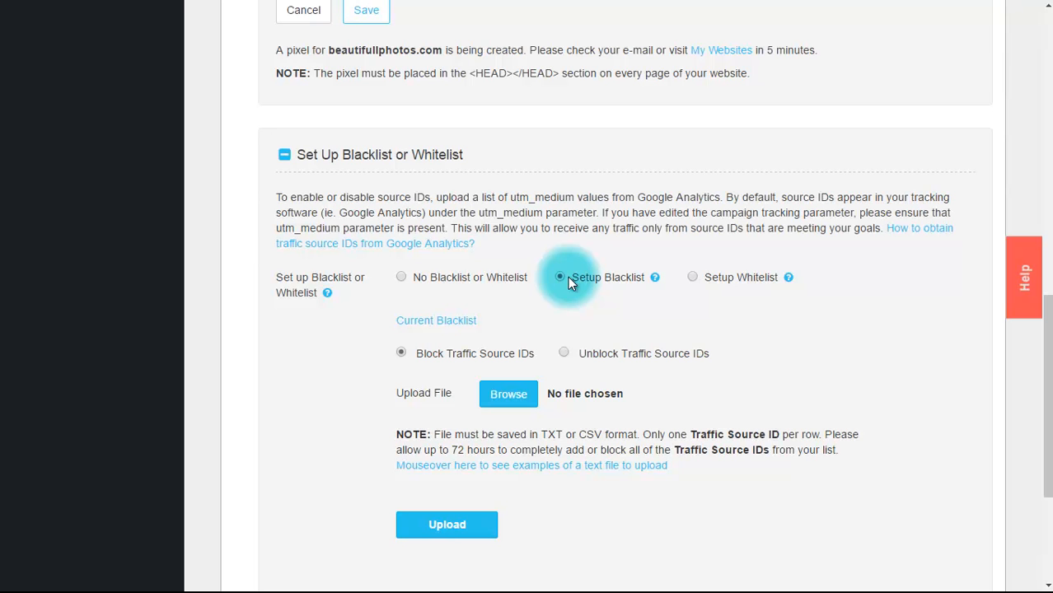
{"action": "left_click", "coordinate": [702, 279]}
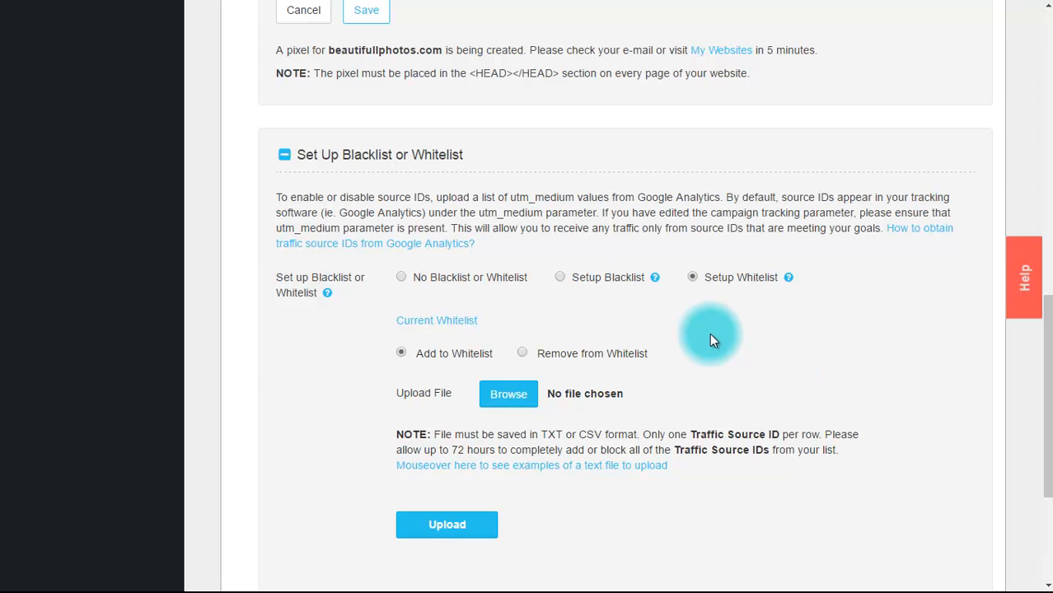
Read the help article on obtaining traffic source IDs and close it.
{"action": "left_click", "coordinate": [913, 230]}
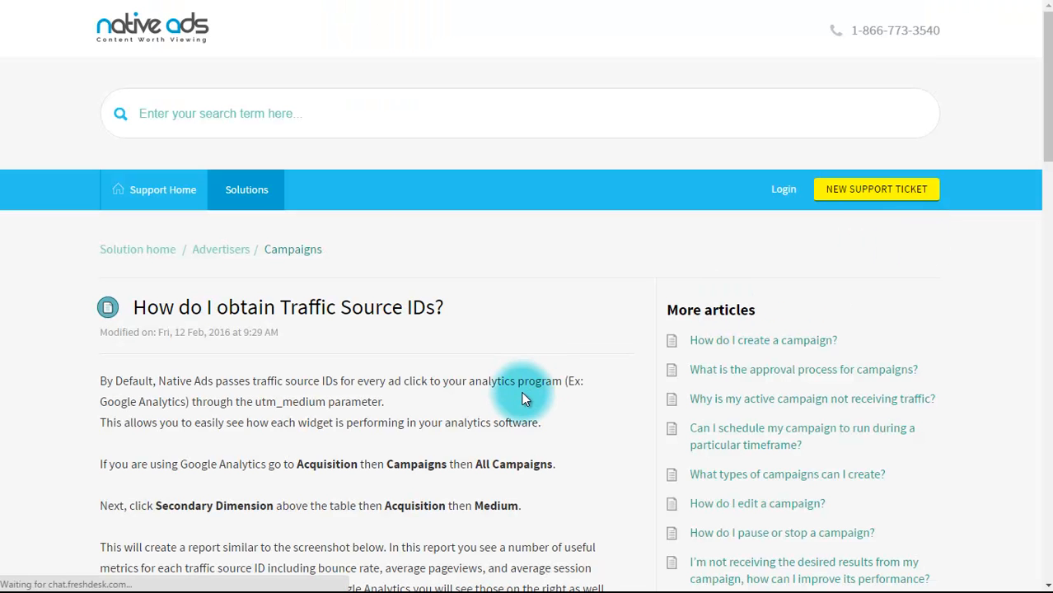
{"action": "scroll", "coordinate": [491, 435], "scroll_direction": "down", "scroll_amount": 5}
{"action": "scroll", "coordinate": [492, 436], "scroll_direction": "up", "scroll_amount": 5}
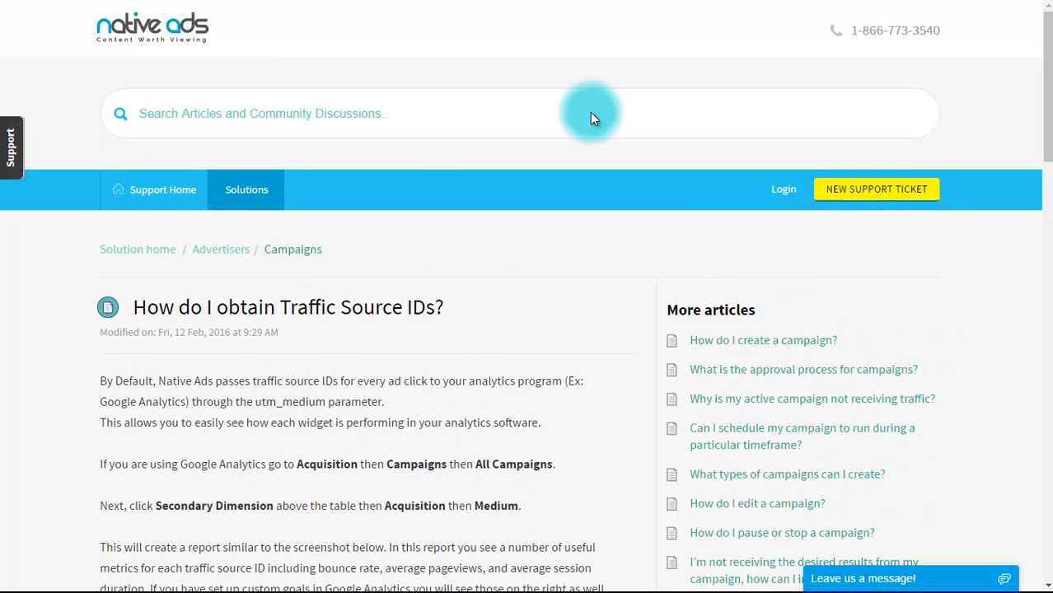
{"action": "key", "text": "ctrl+w"}
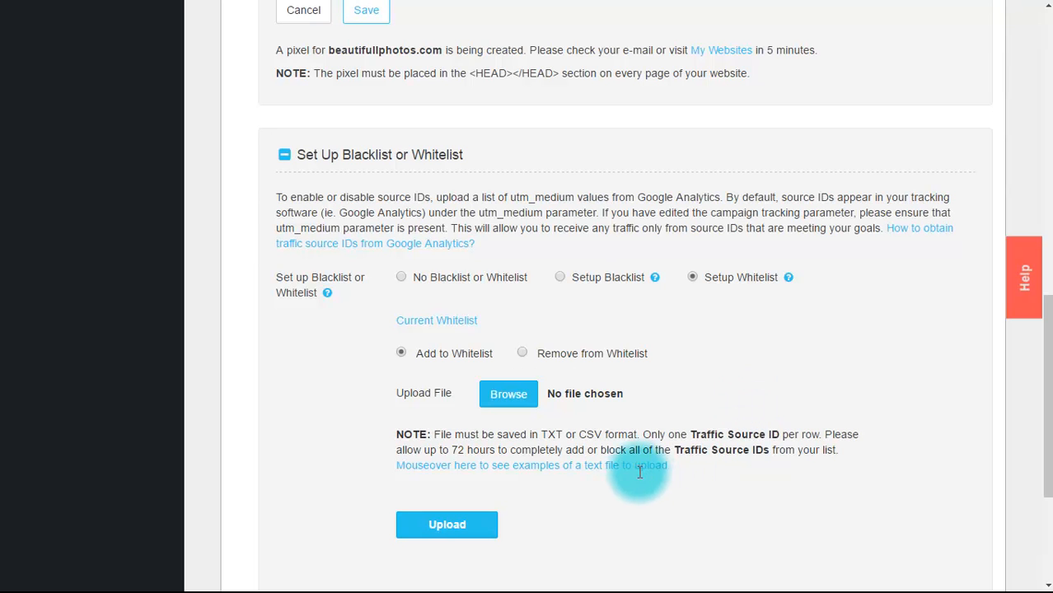
View the current whitelist, switch the setting to Setup Blacklist and view the current blacklist.
{"action": "mouse_move", "coordinate": [632, 468]}
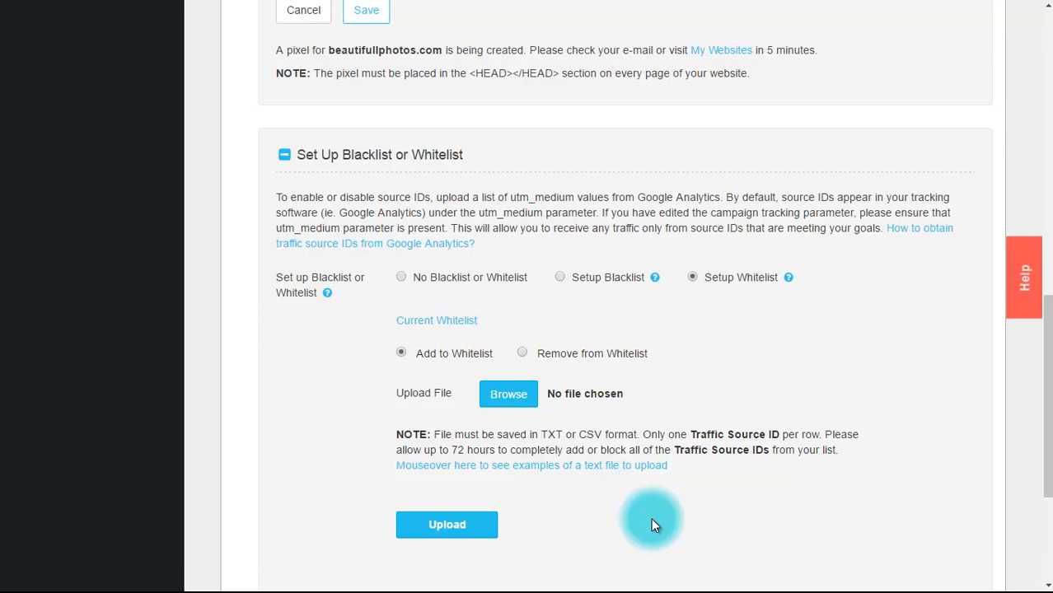
{"action": "left_click", "coordinate": [458, 322]}
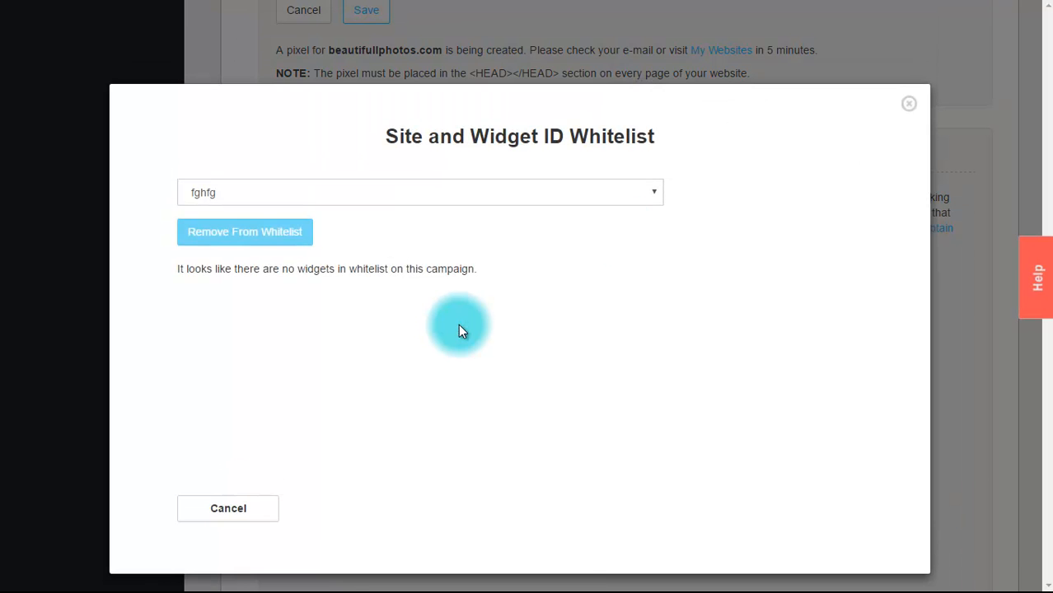
{"action": "left_click", "coordinate": [910, 105]}
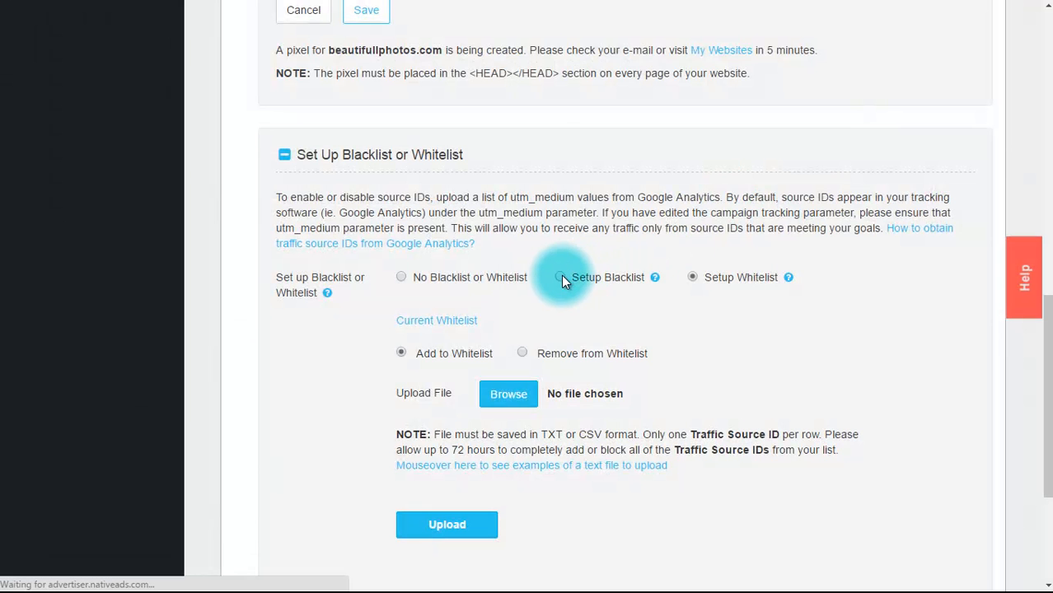
{"action": "left_click", "coordinate": [561, 277]}
{"action": "left_click", "coordinate": [461, 322]}
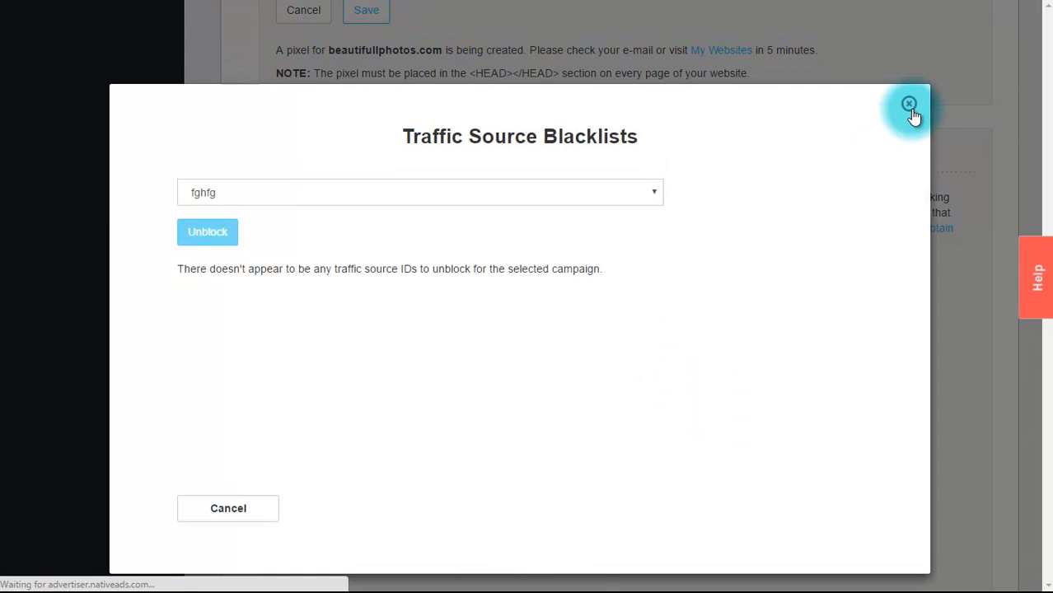
{"action": "left_click", "coordinate": [909, 105]}
Finish the optimization stage and expand the Bulk Ad Creator on the campaign's ad inventory page.
{"action": "left_click_drag", "start_coordinate": [1048, 431], "coordinate": [1015, 548]}
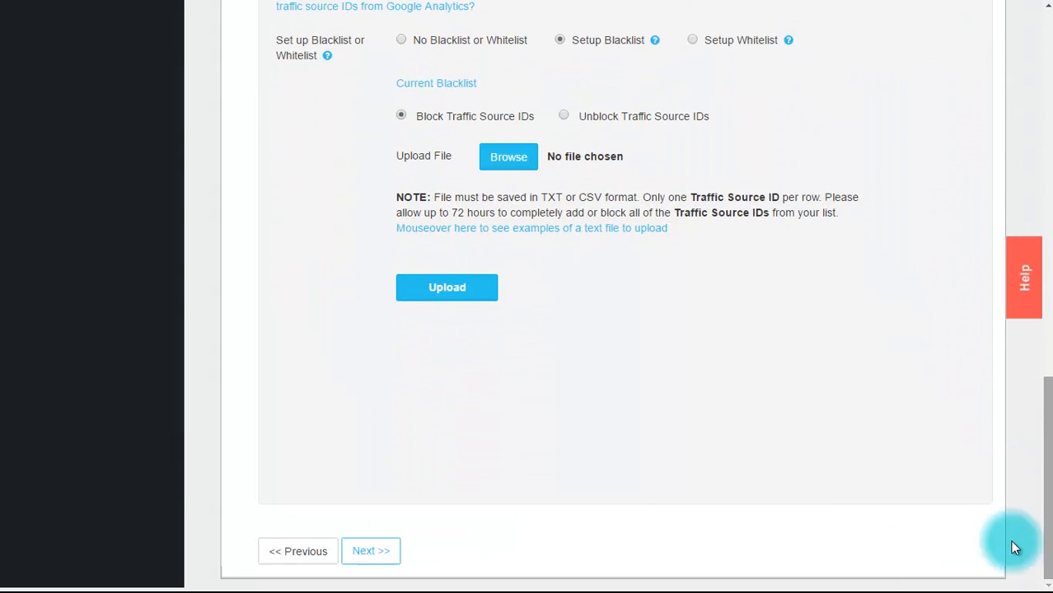
{"action": "left_click", "coordinate": [367, 562]}
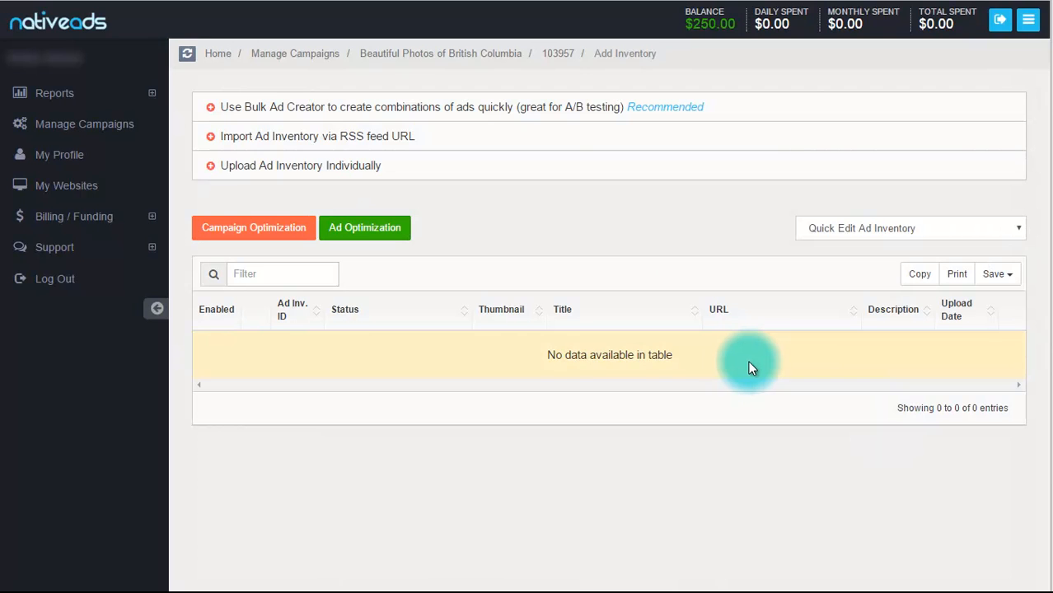
{"action": "left_click", "coordinate": [208, 107]}
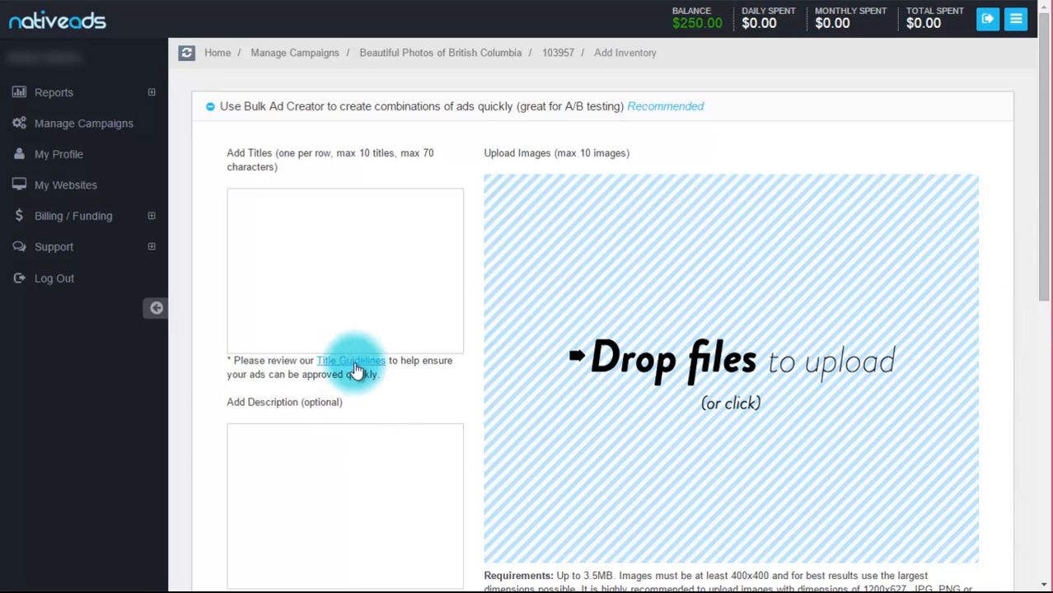
Read through the title guidelines for ad headlines.
{"action": "left_click", "coordinate": [351, 360]}
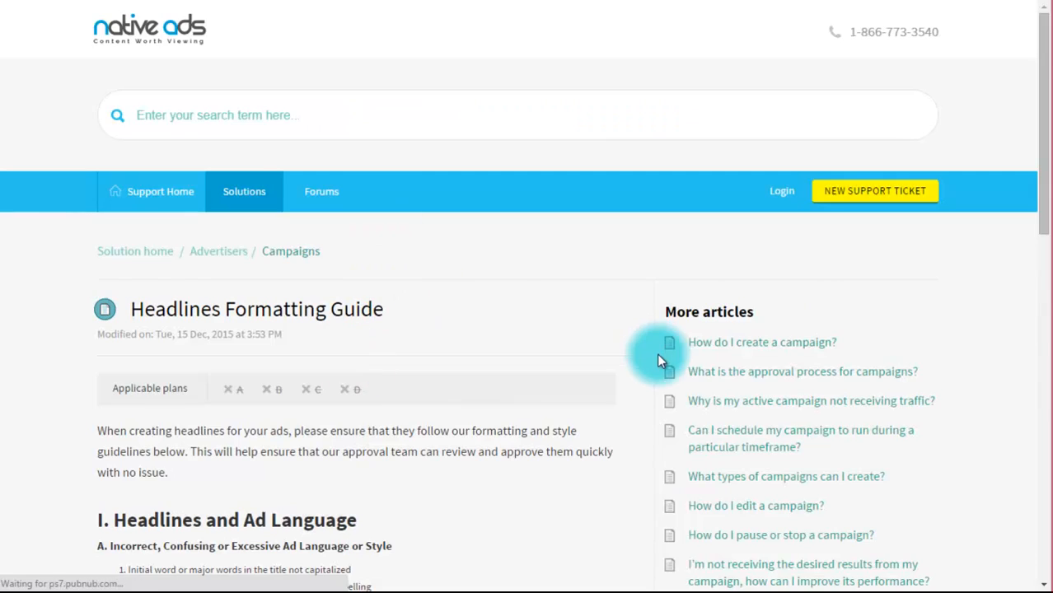
{"action": "scroll", "coordinate": [653, 352], "scroll_direction": "down", "scroll_amount": 5}
{"action": "scroll", "coordinate": [650, 349], "scroll_direction": "up", "scroll_amount": 6}
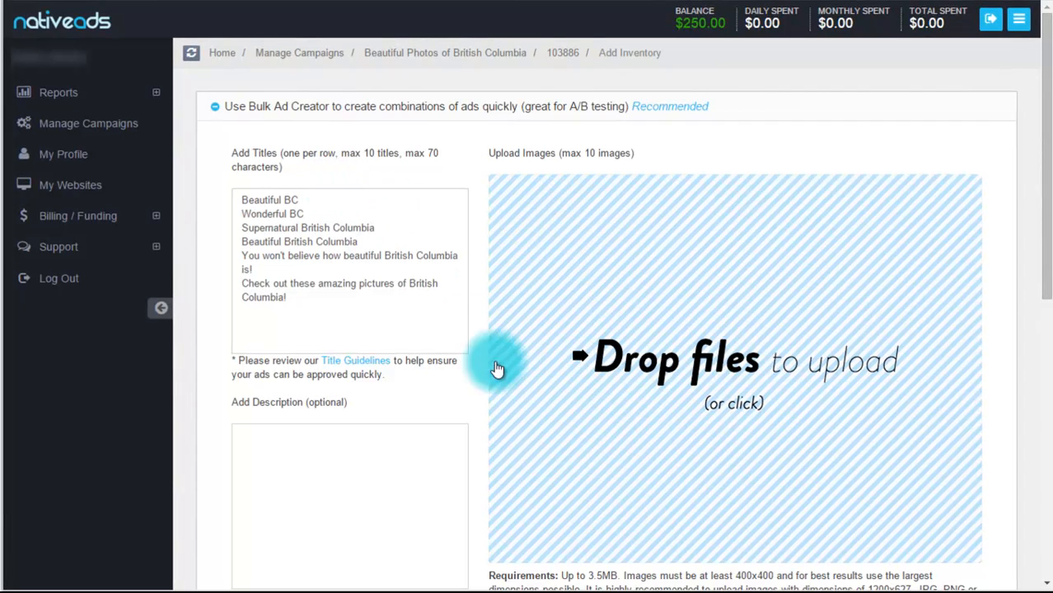
Add the ad description "These pictures of new-campaign Columbia will blow you away! Click here to see some of the most beautiful sights BC has to offer.".
{"action": "left_click", "coordinate": [279, 441]}
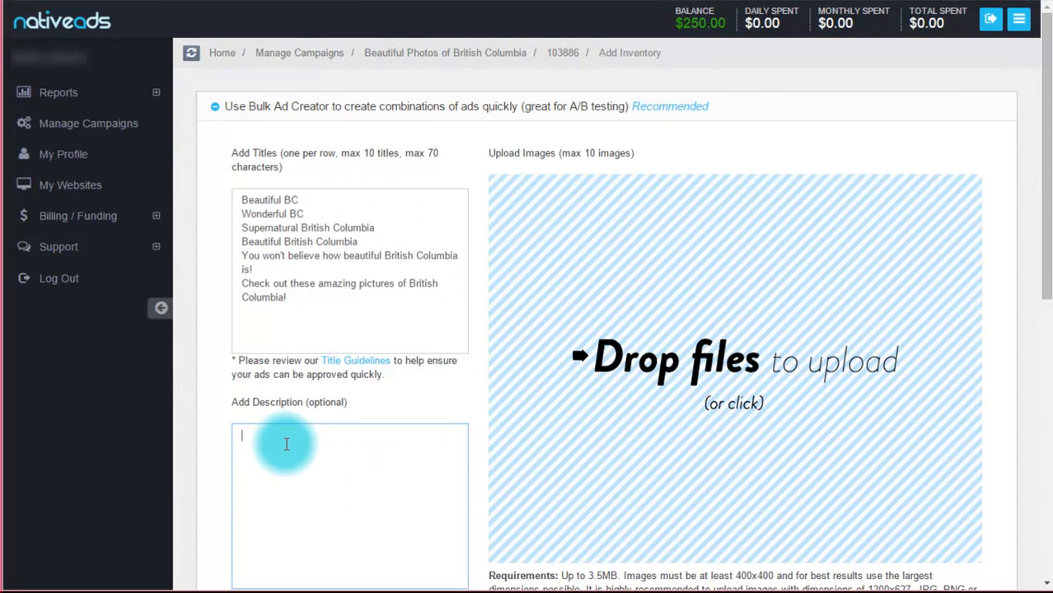
{"action": "right_click", "coordinate": [281, 442]}
{"action": "left_click", "coordinate": [365, 536]}
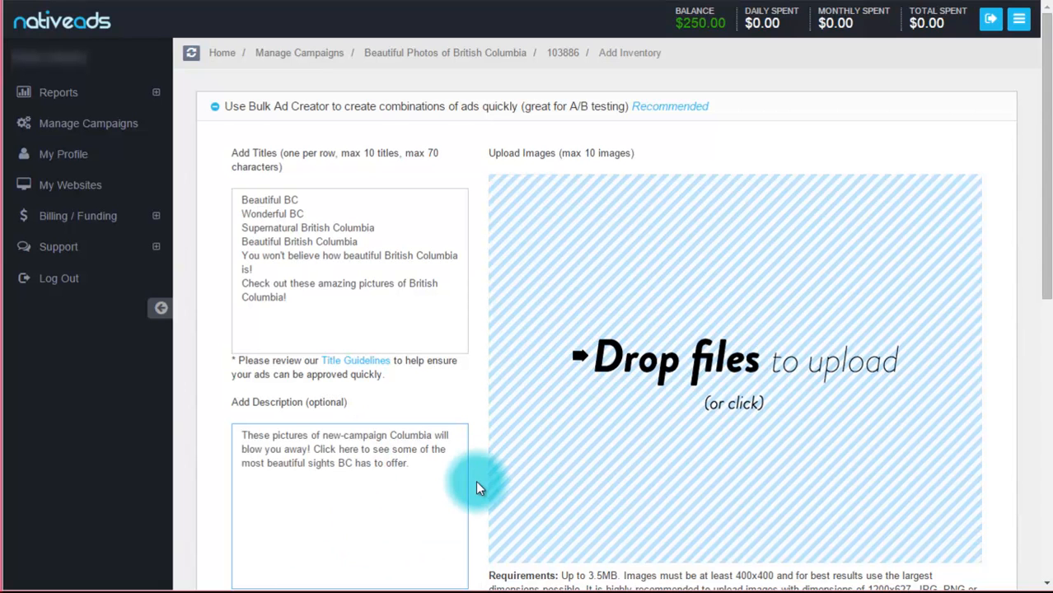
Upload the four landscape images to the Bulk Ad Creator and generate the ad combinations for review.
{"action": "scroll", "coordinate": [477, 488], "scroll_direction": "down", "scroll_amount": 3}
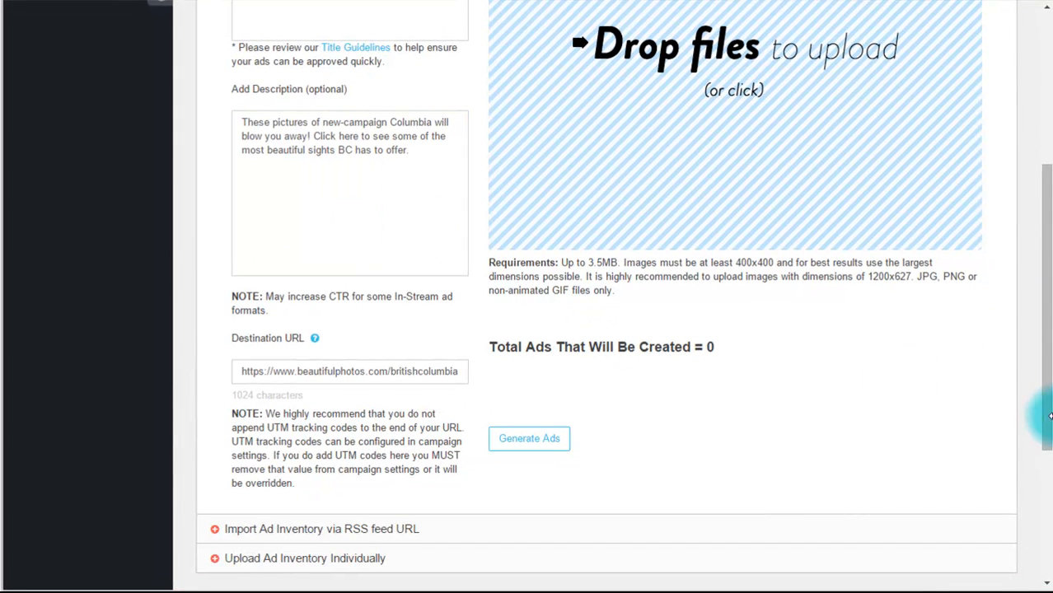
{"action": "left_click_drag", "start_coordinate": [1036, 424], "coordinate": [1034, 322]}
{"action": "left_click_drag", "start_coordinate": [1052, 214], "coordinate": [815, 212]}
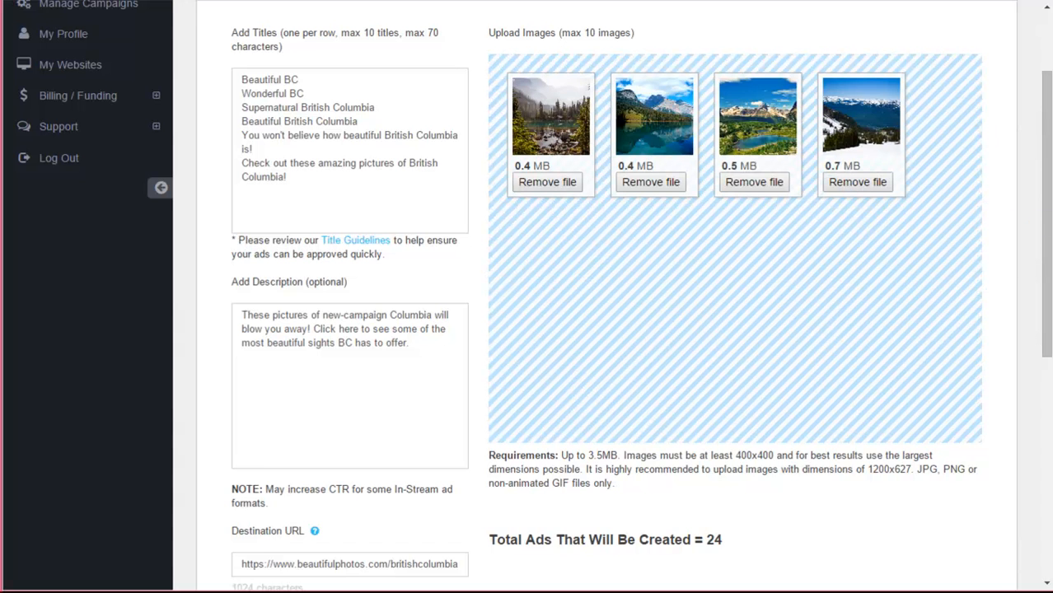
{"action": "left_click_drag", "start_coordinate": [1043, 235], "coordinate": [1046, 323]}
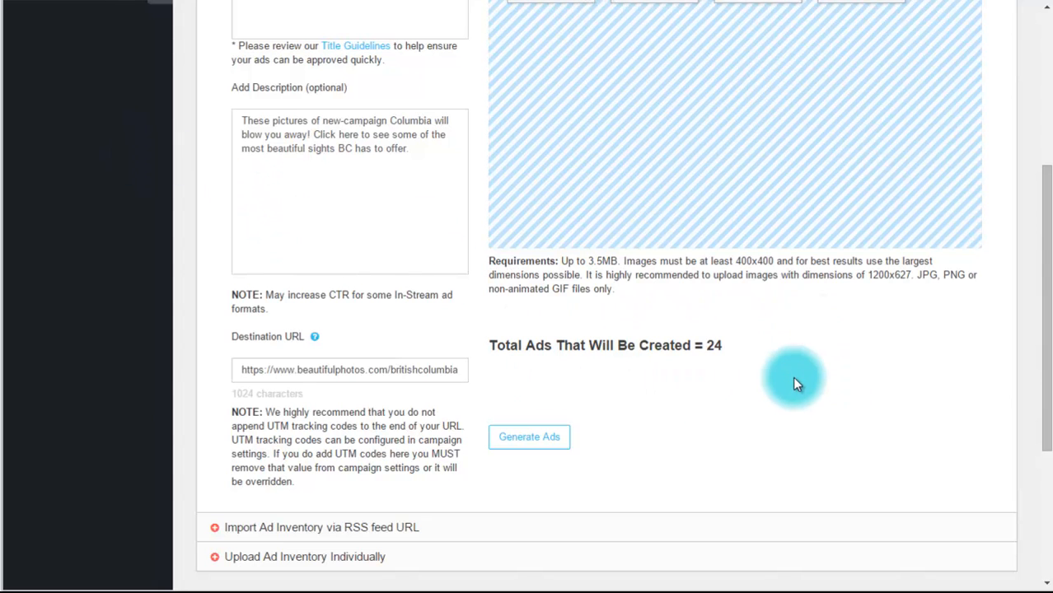
{"action": "left_click", "coordinate": [517, 451]}
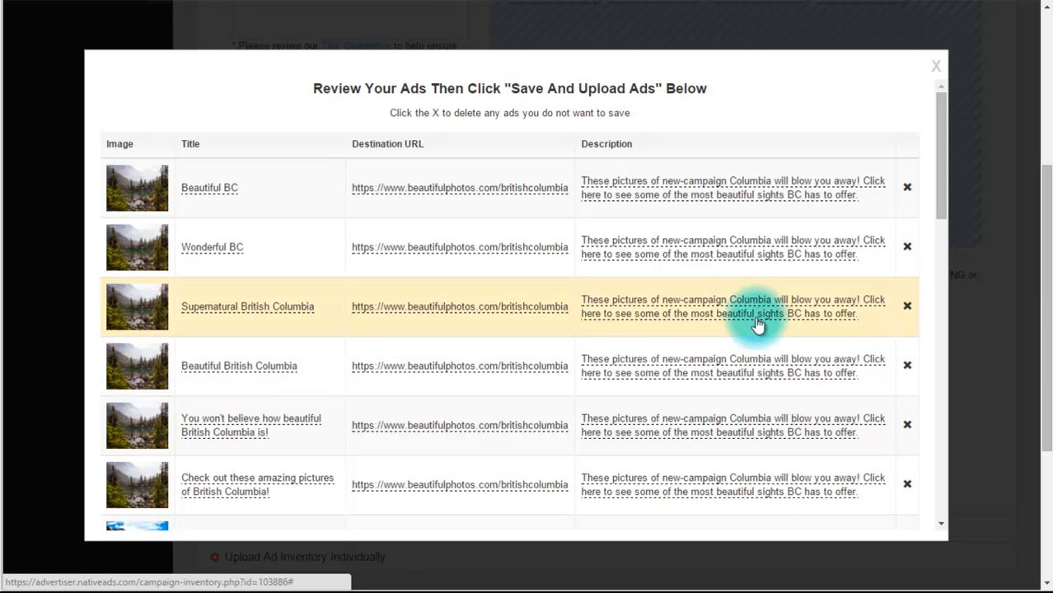
Delete the "Beautiful British Columbia" and "Supernatural British Columbia" ads that use the blue lake image, and save and upload the remaining ads.
{"action": "left_click", "coordinate": [755, 313]}
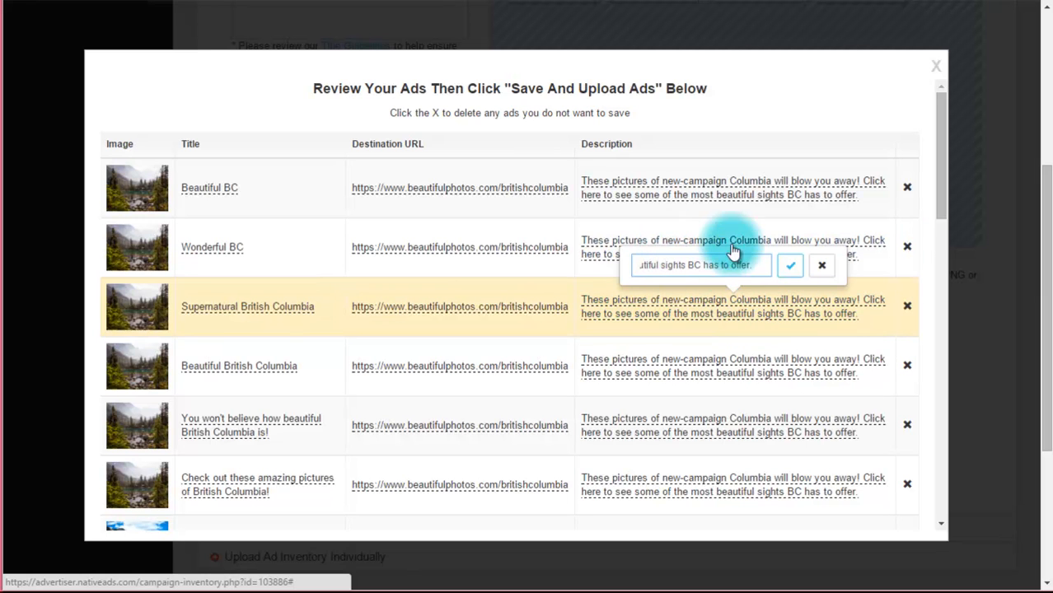
{"action": "left_click", "coordinate": [783, 268]}
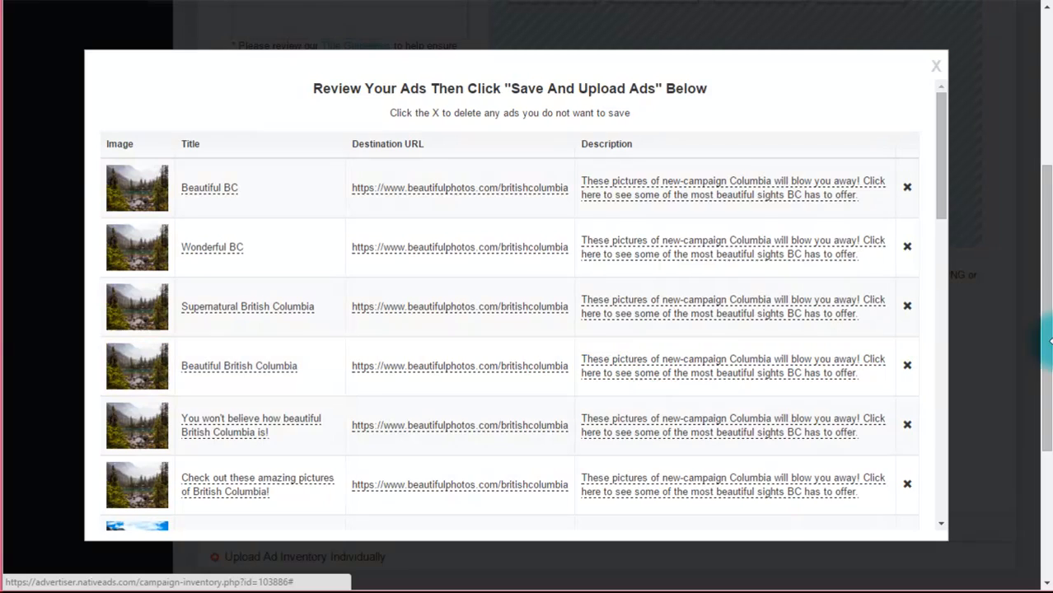
{"action": "left_click_drag", "start_coordinate": [941, 172], "coordinate": [940, 274]}
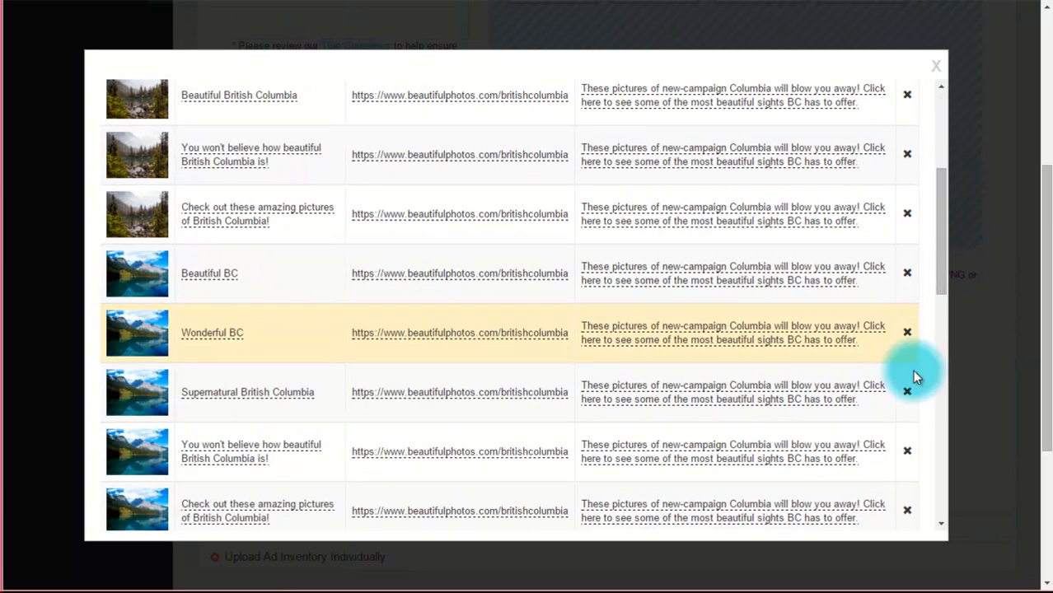
{"action": "left_click", "coordinate": [907, 392]}
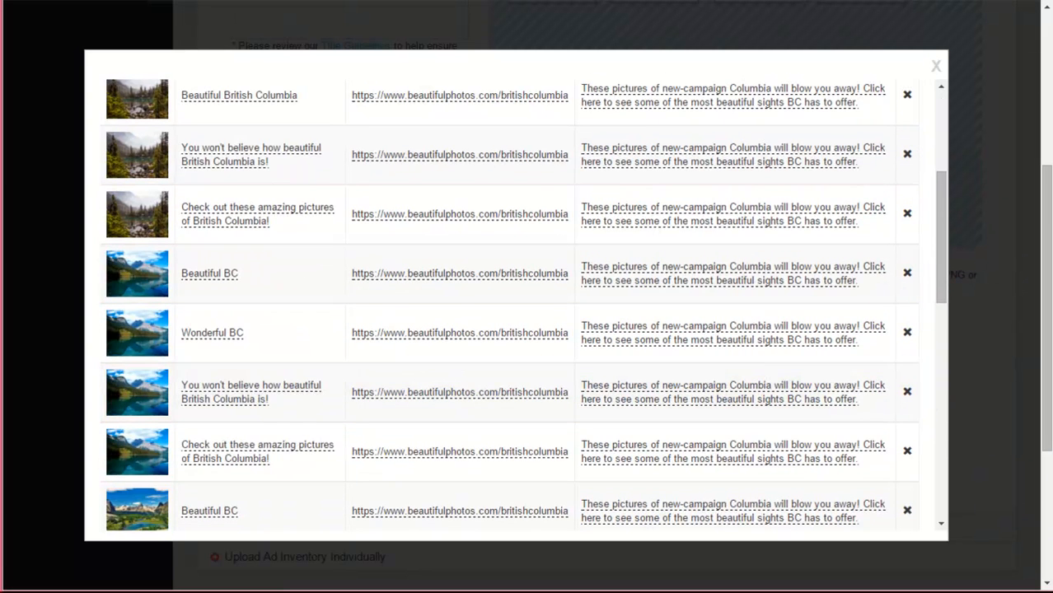
{"action": "left_click_drag", "start_coordinate": [946, 272], "coordinate": [947, 557]}
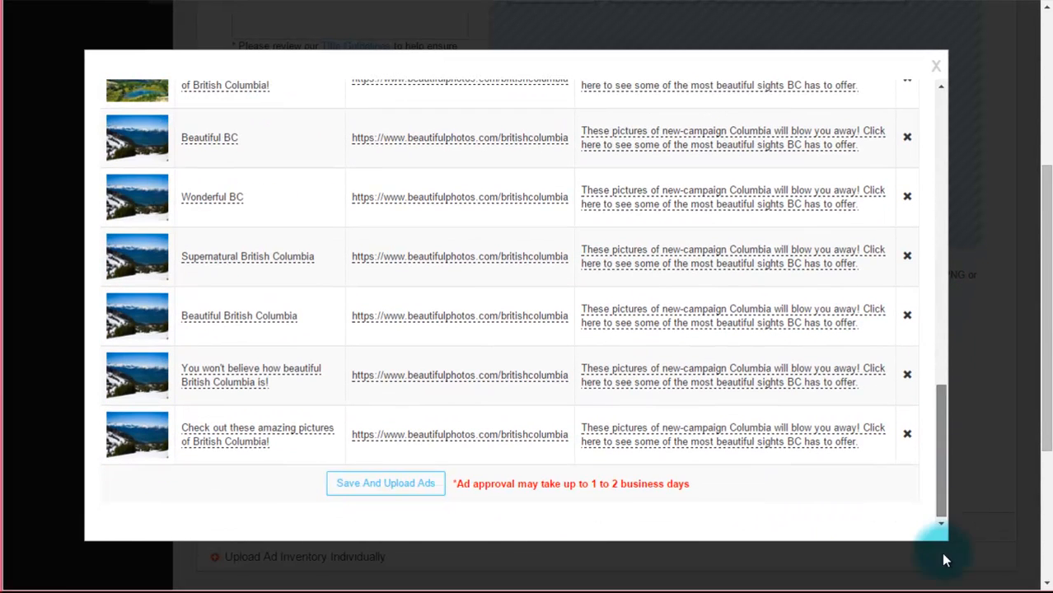
{"action": "left_click", "coordinate": [376, 492]}
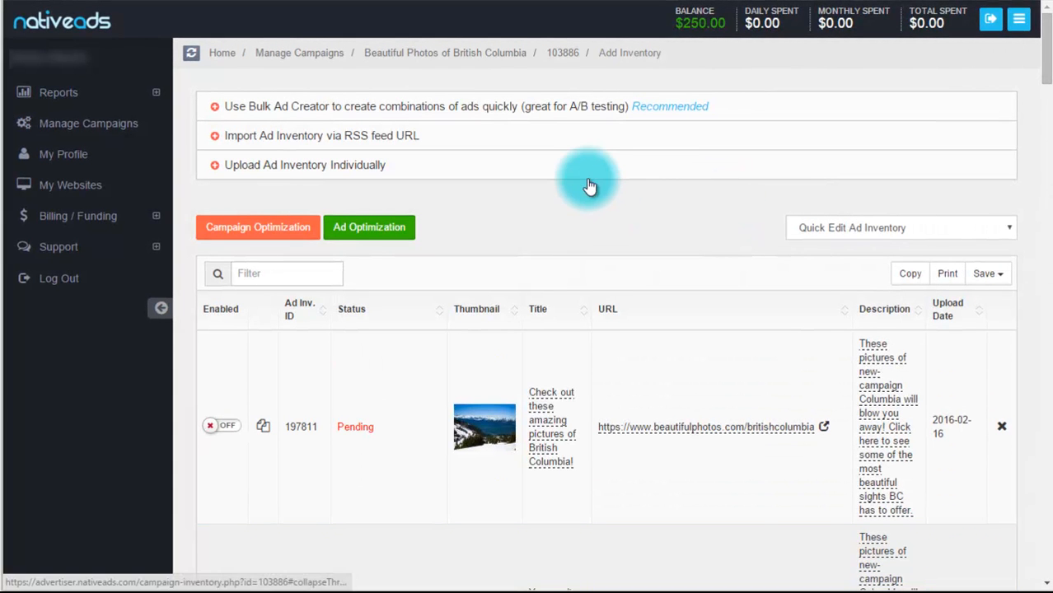
Expand the RSS feed import option and copy the web address of the Today's Lifestyle feed page.
{"action": "left_click", "coordinate": [218, 135]}
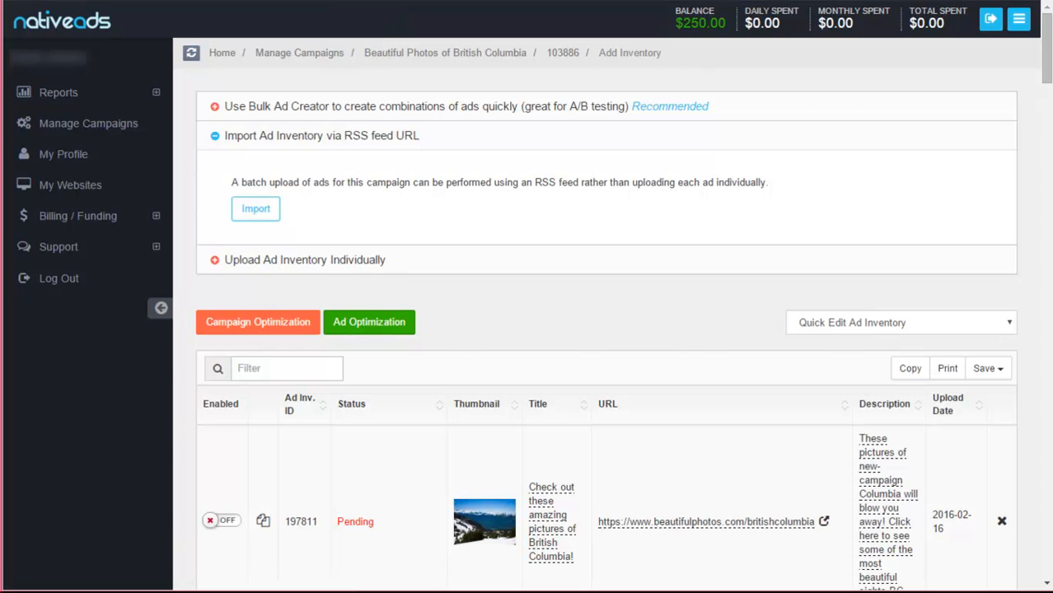
{"action": "left_click", "coordinate": [319, 0]}
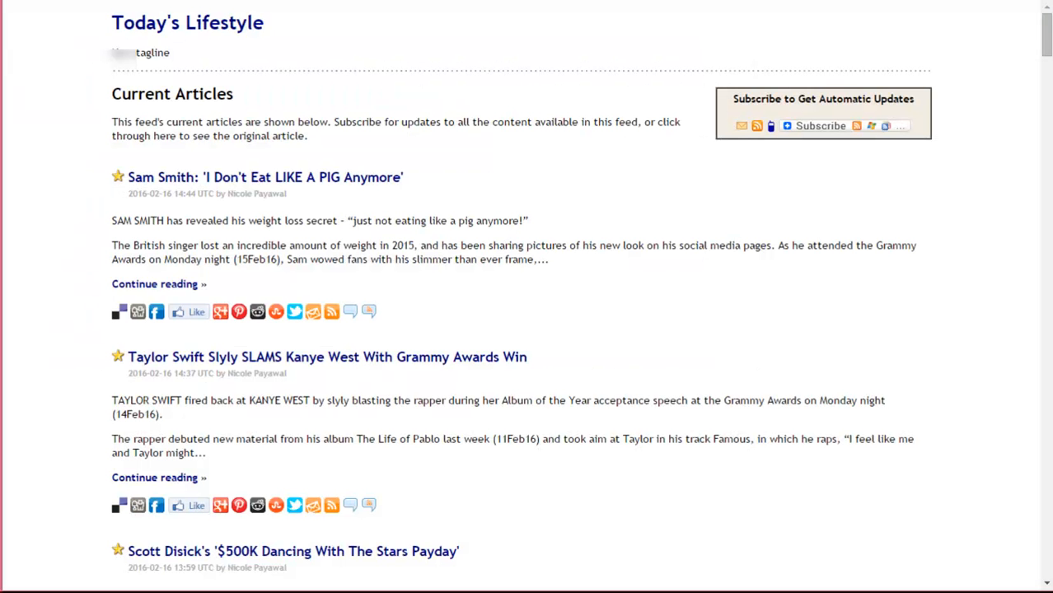
{"action": "right_click", "coordinate": [270, 2]}
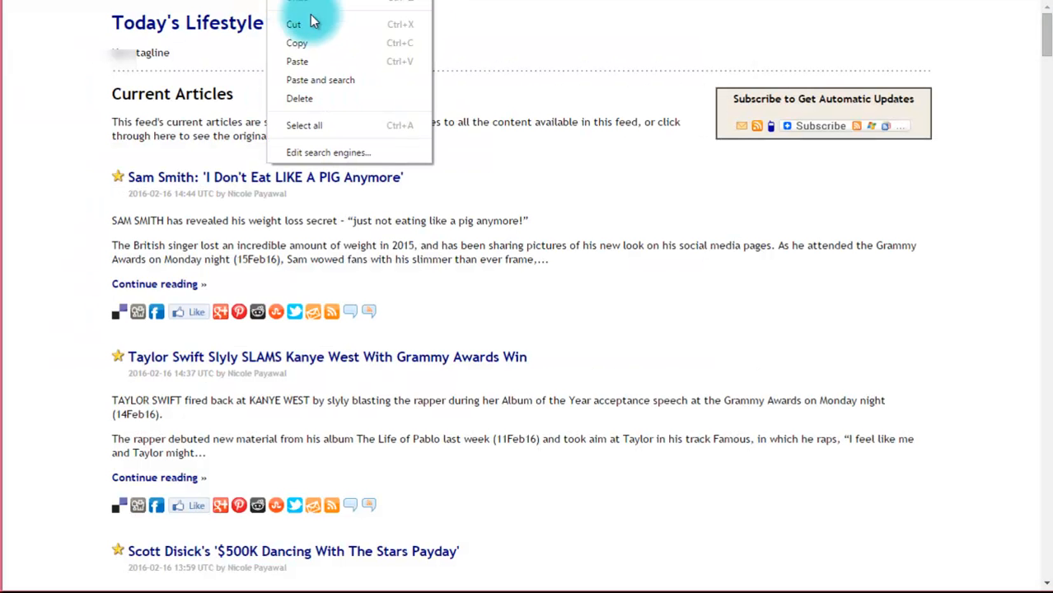
{"action": "left_click", "coordinate": [307, 47]}
{"action": "left_click", "coordinate": [320, 0]}
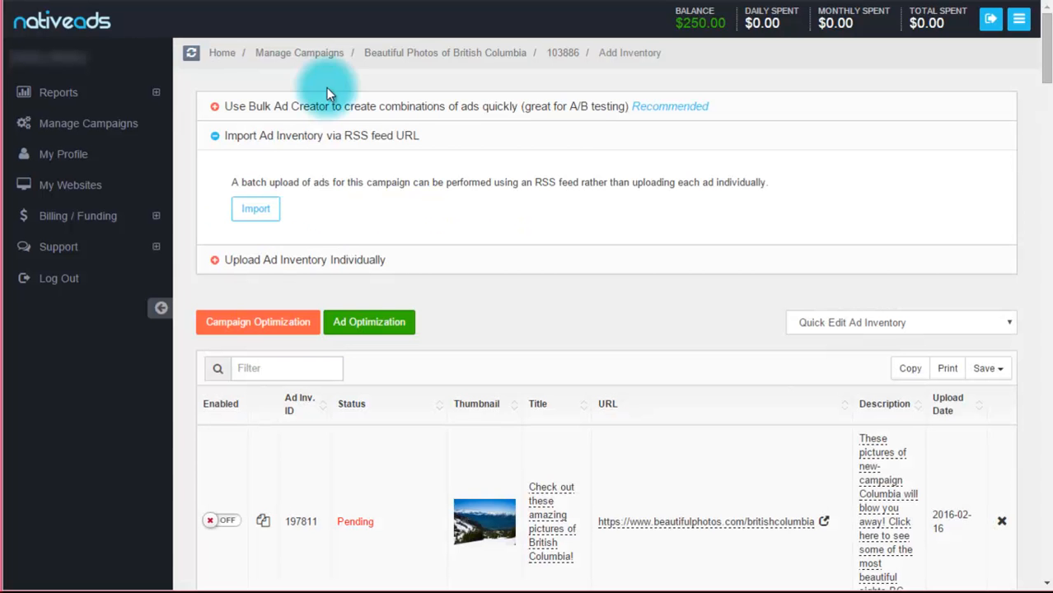
{"action": "left_click", "coordinate": [247, 202]}
{"action": "left_click", "coordinate": [376, 184]}
{"action": "right_click", "coordinate": [376, 188]}
{"action": "left_click", "coordinate": [440, 279]}
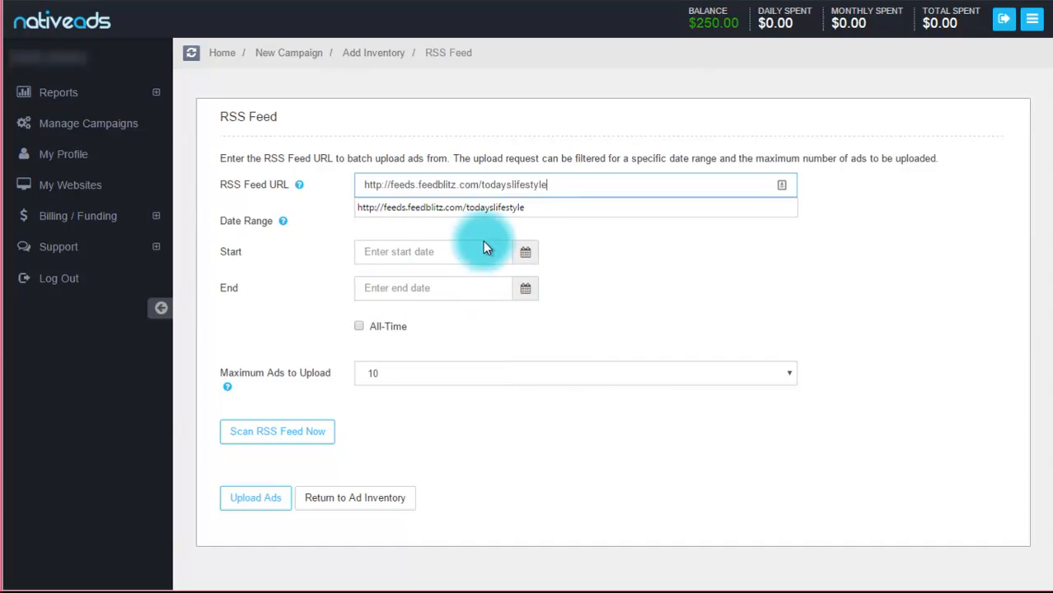
Scan the RSS feed for the date range 2016-02-11 to 2016-02-19 and upload the resulting ads.
{"action": "left_click", "coordinate": [503, 251]}
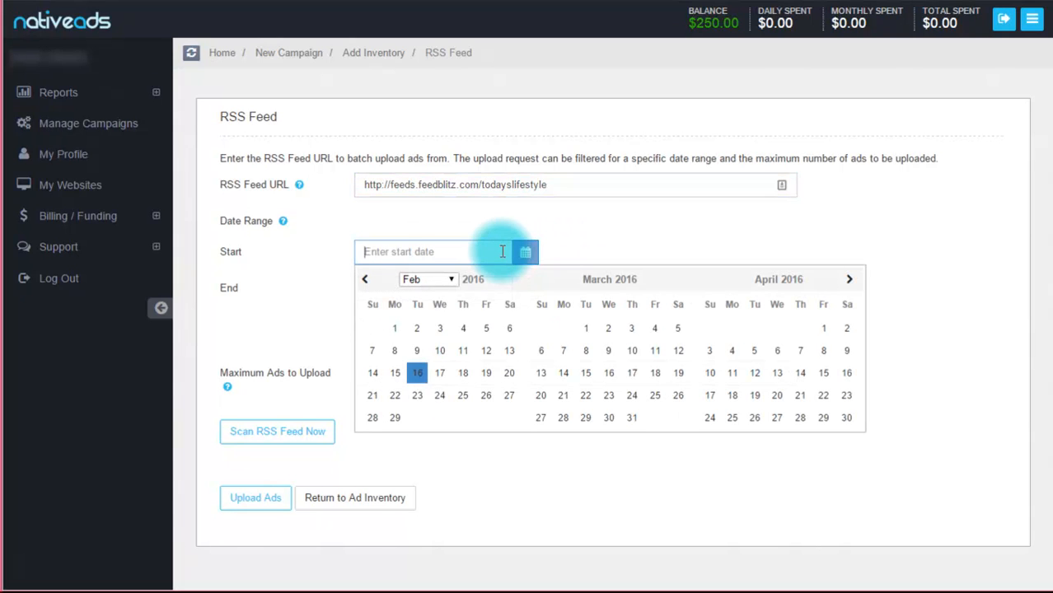
{"action": "left_click", "coordinate": [467, 355]}
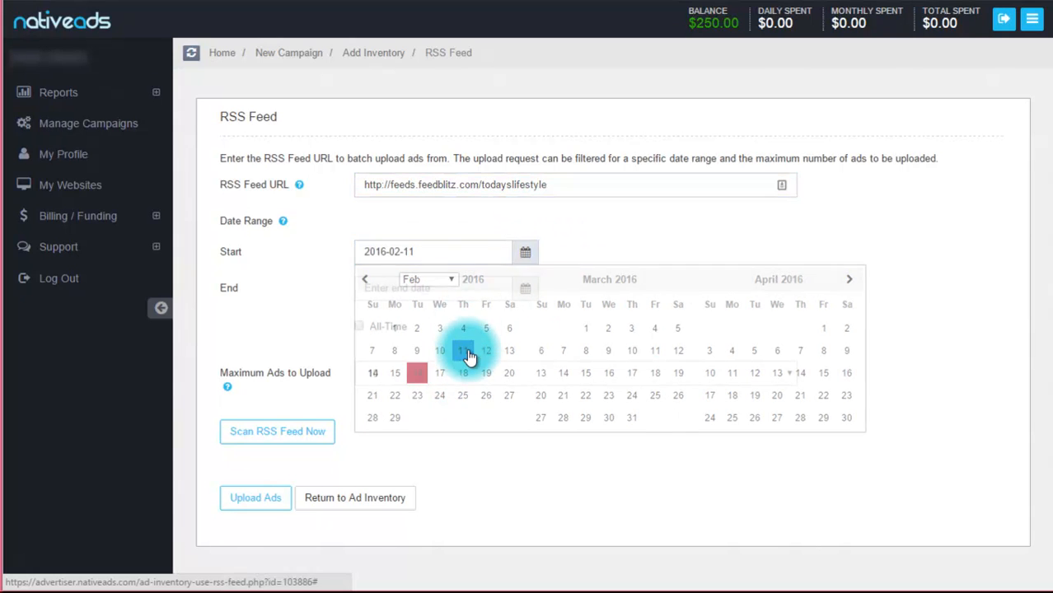
{"action": "left_click", "coordinate": [470, 290]}
{"action": "left_click", "coordinate": [485, 418]}
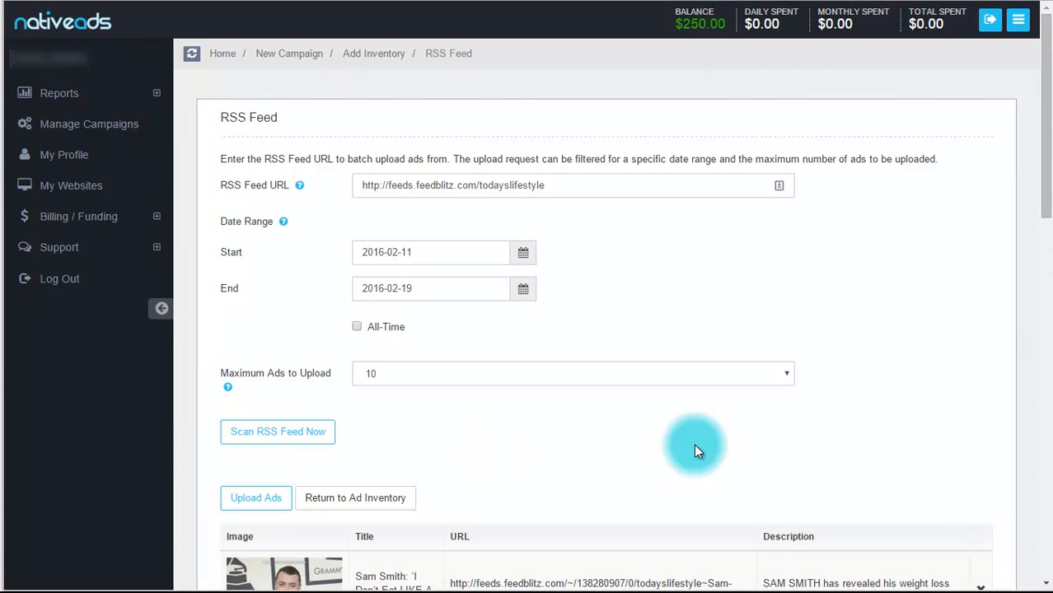
{"action": "mouse_move", "coordinate": [1045, 161]}
{"action": "left_mouse_down"}
{"action": "mouse_move", "coordinate": [1050, 306]}
{"action": "mouse_move", "coordinate": [1027, 170]}
{"action": "left_mouse_up"}
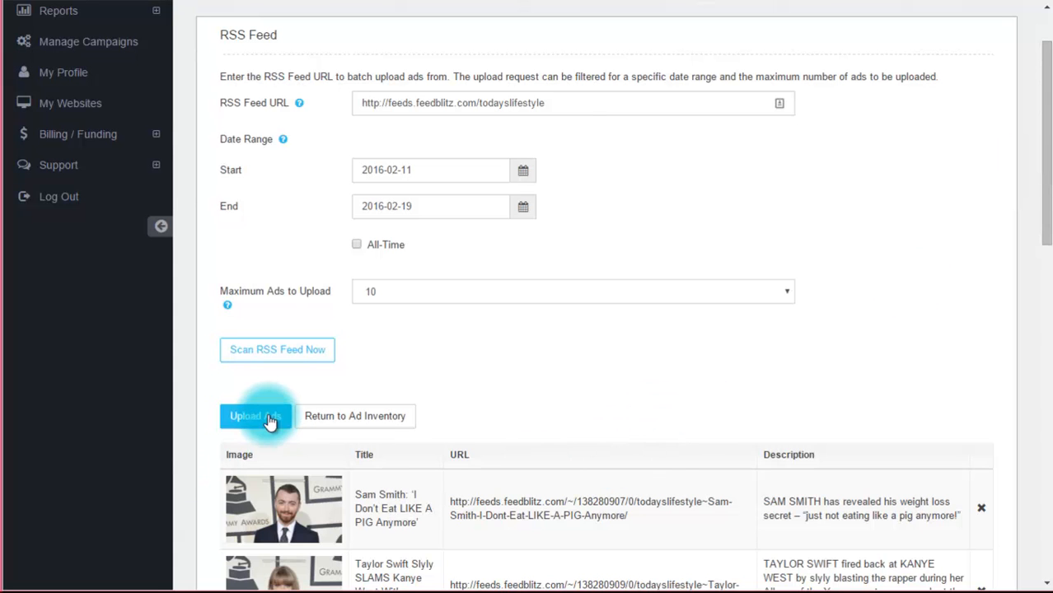
{"action": "left_click", "coordinate": [256, 416]}
{"action": "left_click", "coordinate": [215, 180]}
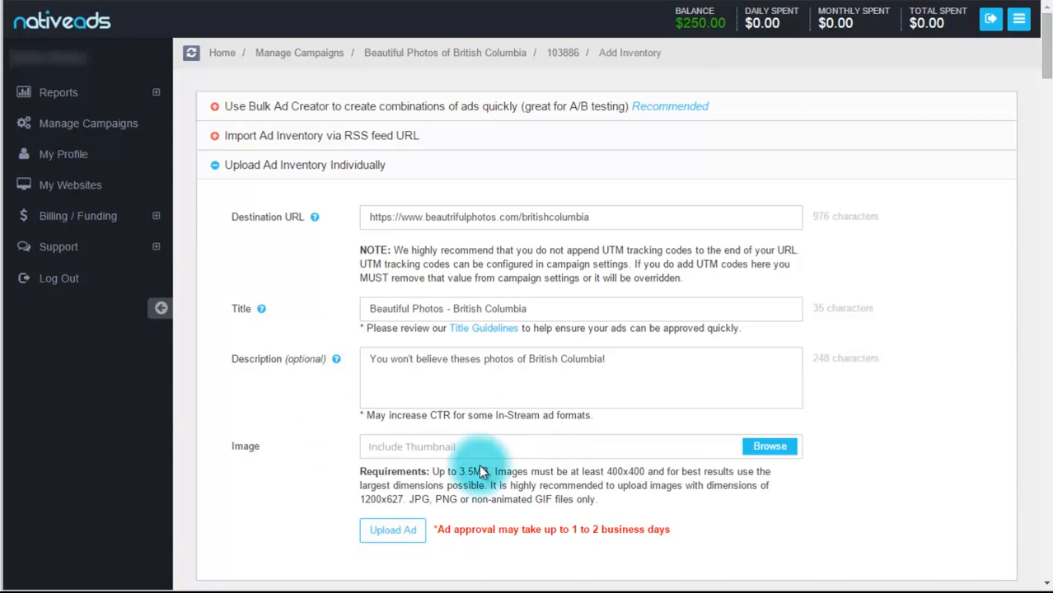
{"action": "left_click", "coordinate": [770, 447]}
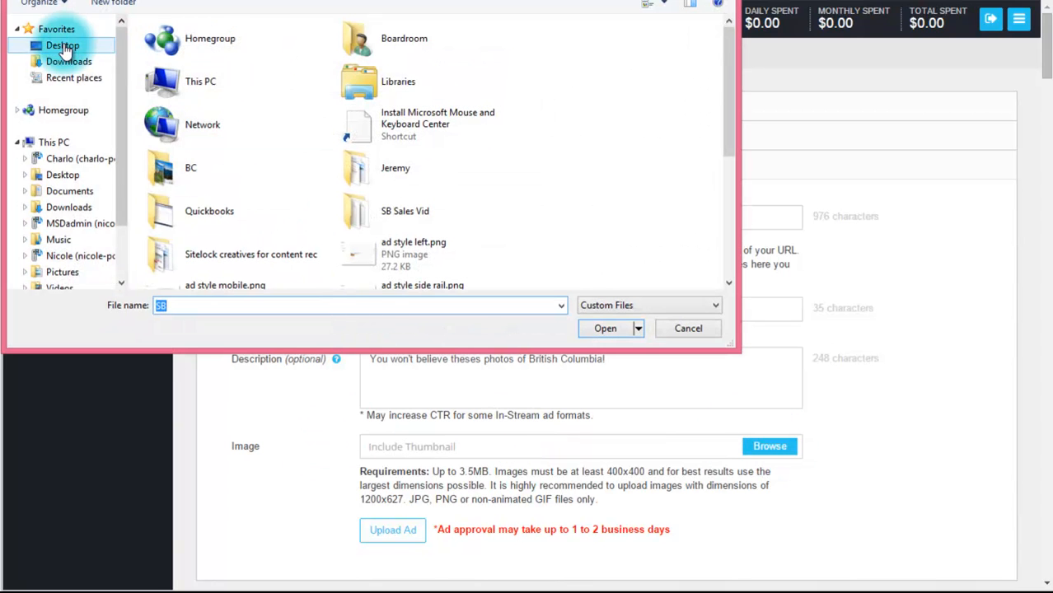
{"action": "left_click", "coordinate": [198, 172]}
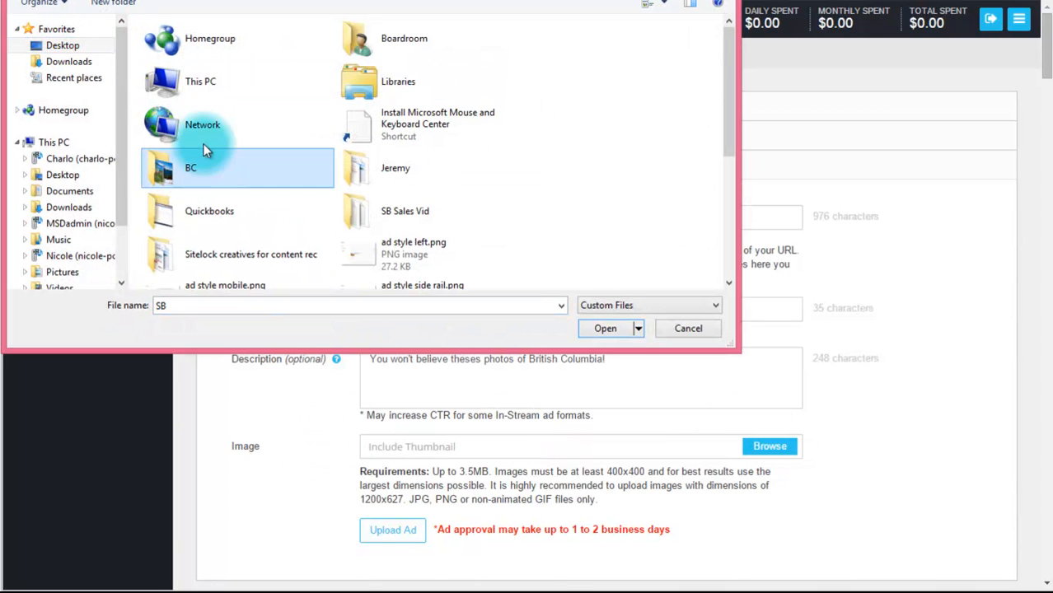
{"action": "double_click", "coordinate": [189, 175]}
{"action": "left_click", "coordinate": [185, 89]}
{"action": "left_click", "coordinate": [616, 327]}
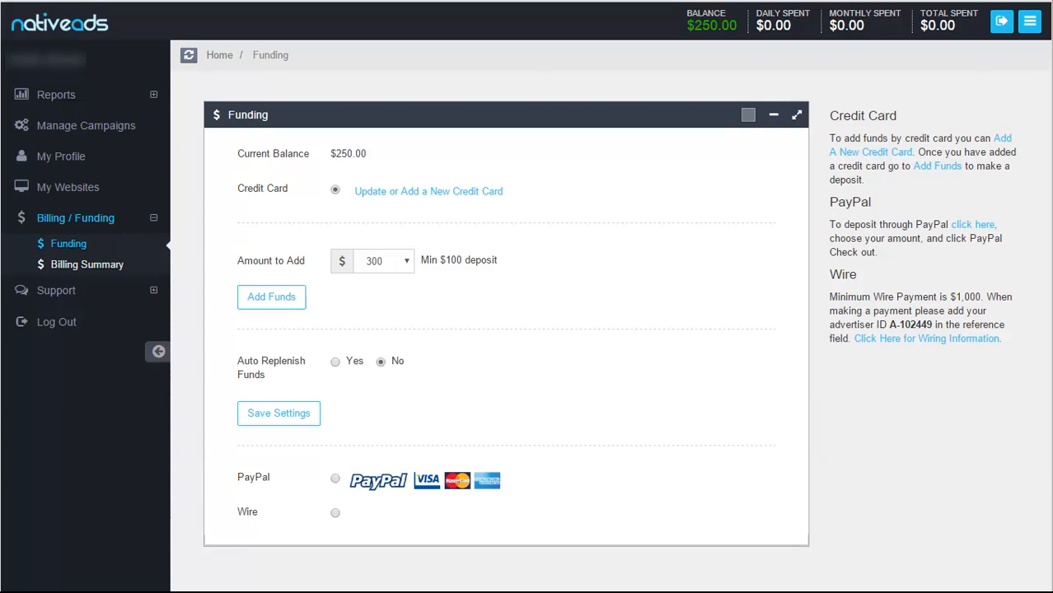
Open the form for adding a new credit card on the Funding page and review its billing fields and deposit options.
{"action": "left_click", "coordinate": [472, 190]}
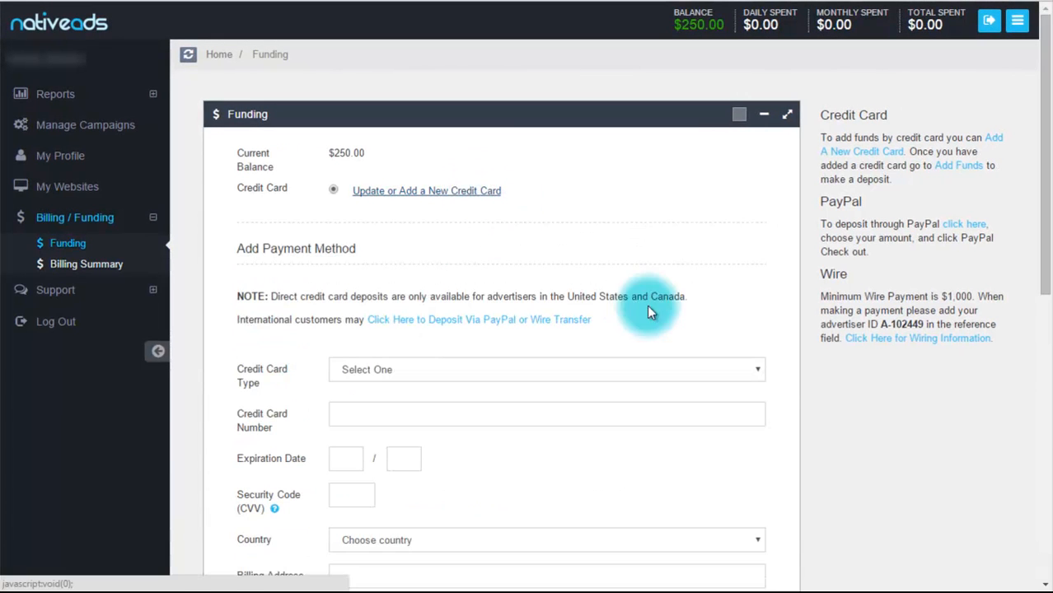
{"action": "scroll", "coordinate": [744, 397], "scroll_direction": "down", "scroll_amount": 5}
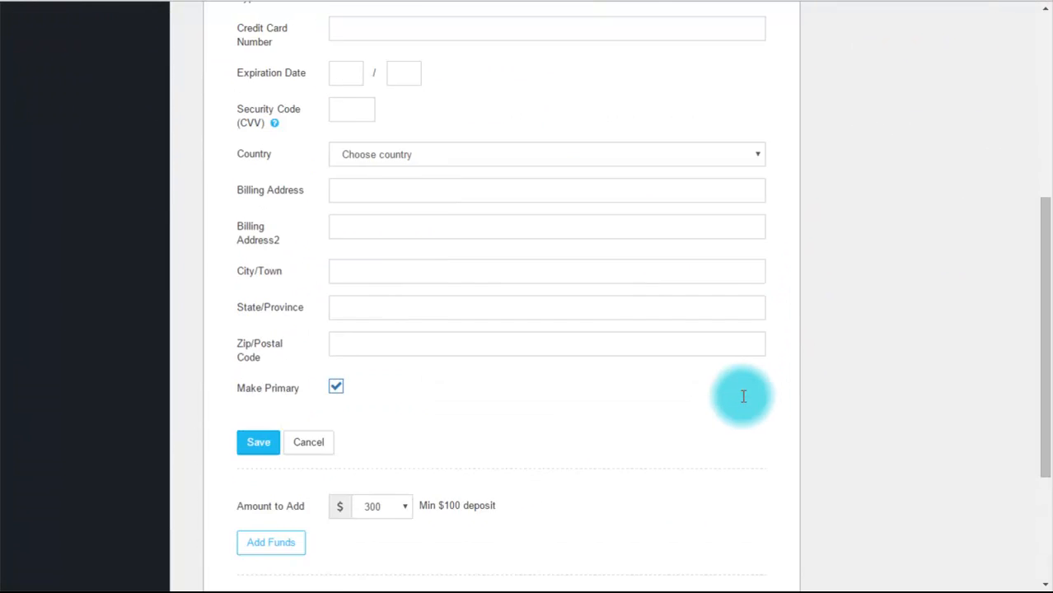
{"action": "scroll", "coordinate": [743, 398], "scroll_direction": "down", "scroll_amount": 2}
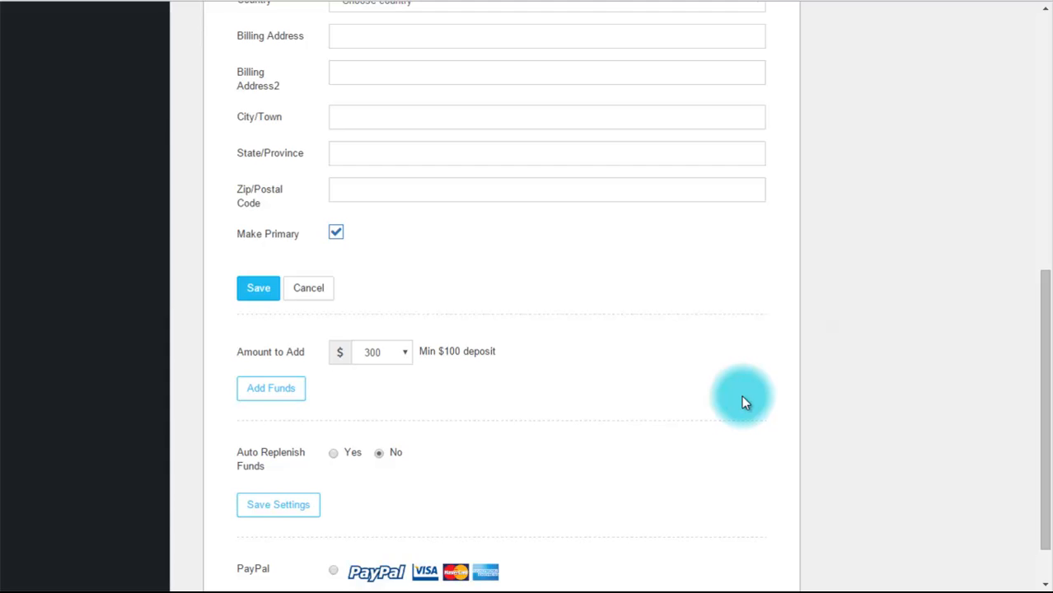
{"action": "scroll", "coordinate": [744, 403], "scroll_direction": "down", "scroll_amount": 1}
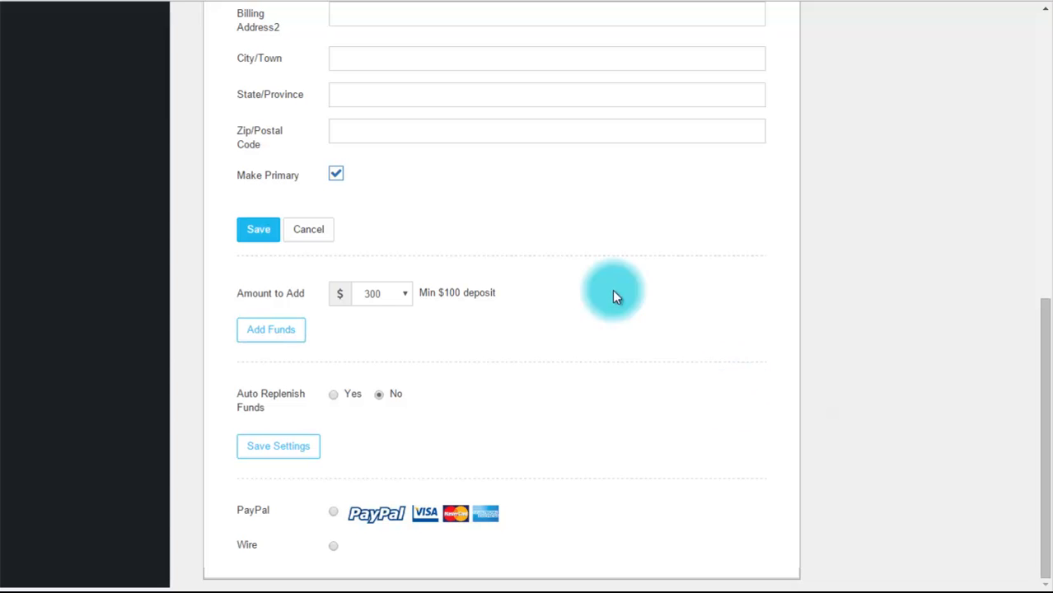
{"action": "left_click", "coordinate": [258, 235]}
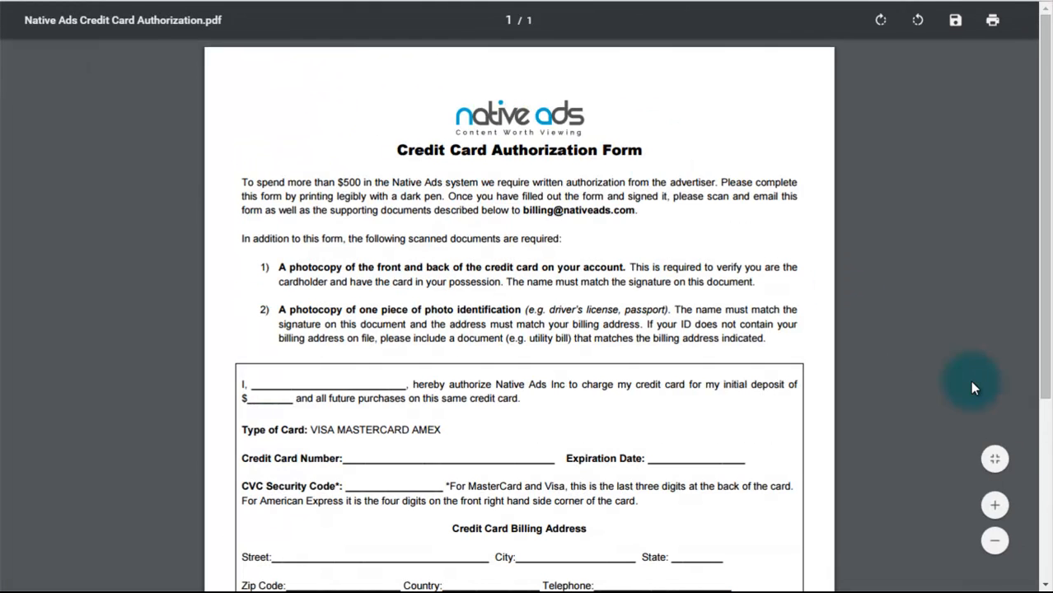
Read through the Credit Card Authorization Form and choose Yes for automatically replenishing funds.
{"action": "scroll", "coordinate": [969, 380], "scroll_direction": "down", "scroll_amount": 3}
{"action": "scroll", "coordinate": [970, 380], "scroll_direction": "up", "scroll_amount": 3}
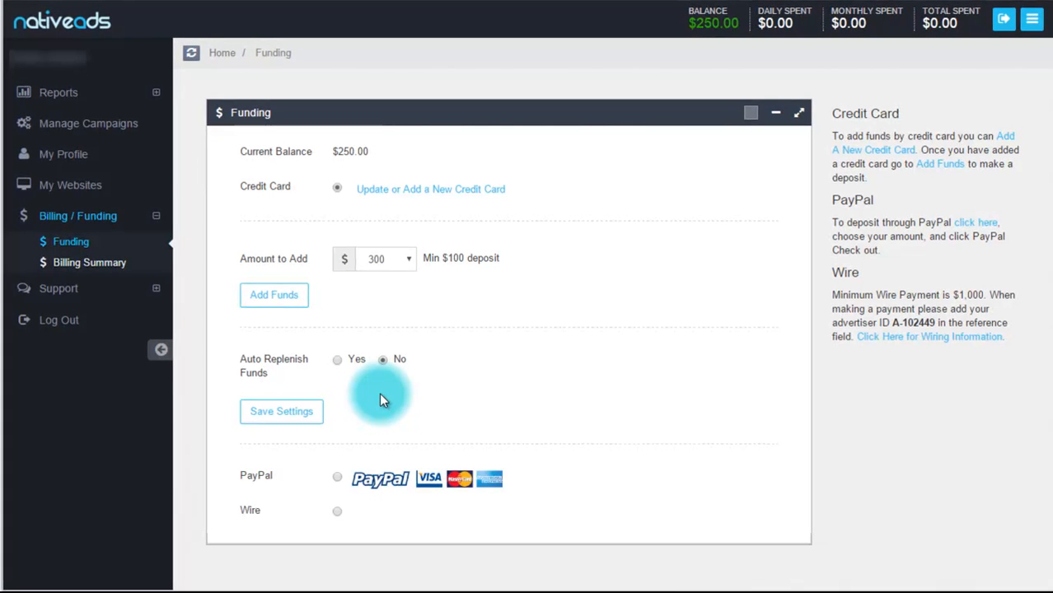
{"action": "left_click", "coordinate": [337, 360]}
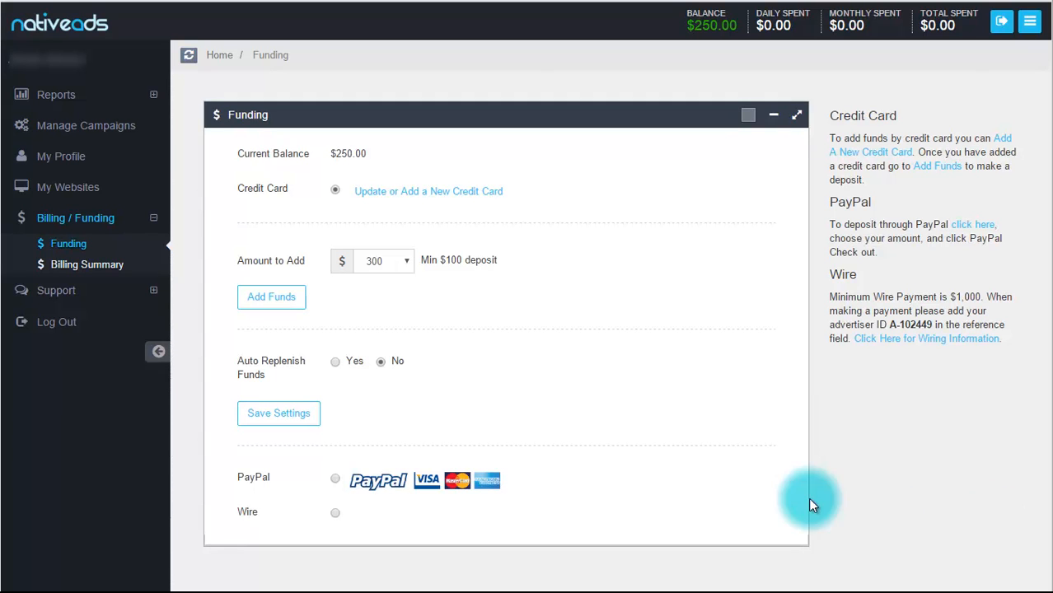
Select PayPal as the funding method and read through the Paypal Authorization Form.
{"action": "left_click", "coordinate": [335, 478]}
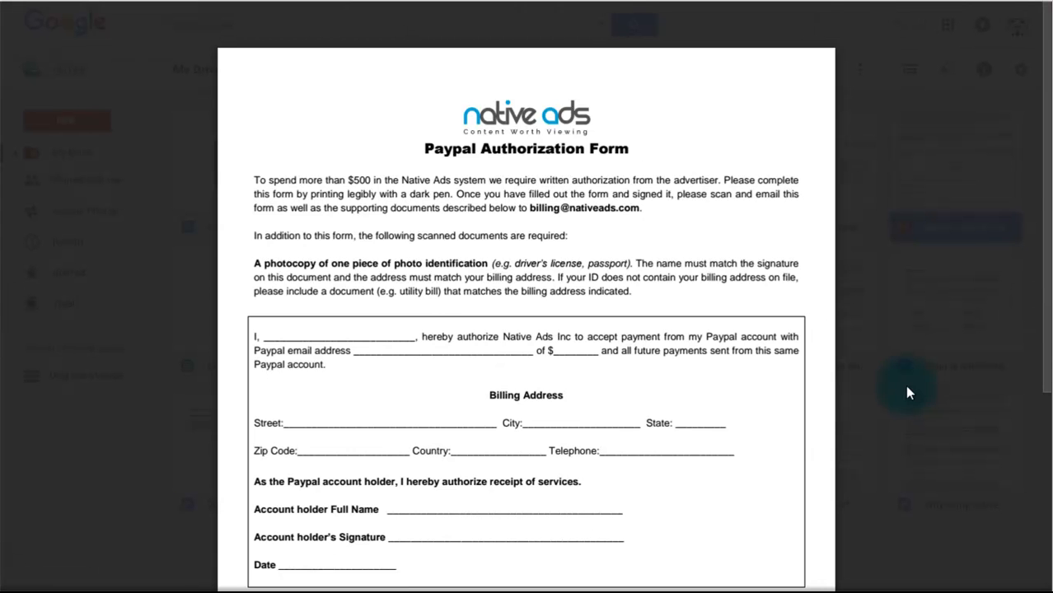
{"action": "scroll", "coordinate": [911, 437], "scroll_direction": "down", "scroll_amount": 5}
{"action": "scroll", "coordinate": [912, 437], "scroll_direction": "up", "scroll_amount": 5}
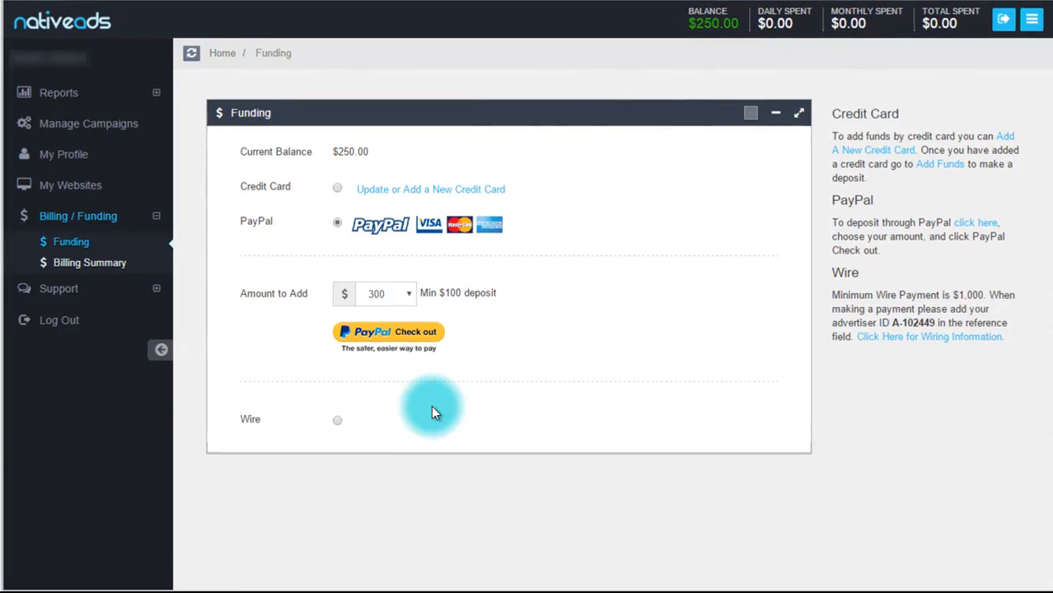
Select Wire as the funding method and examine the Wire Payment Details form for bank transfers.
{"action": "left_click", "coordinate": [338, 421]}
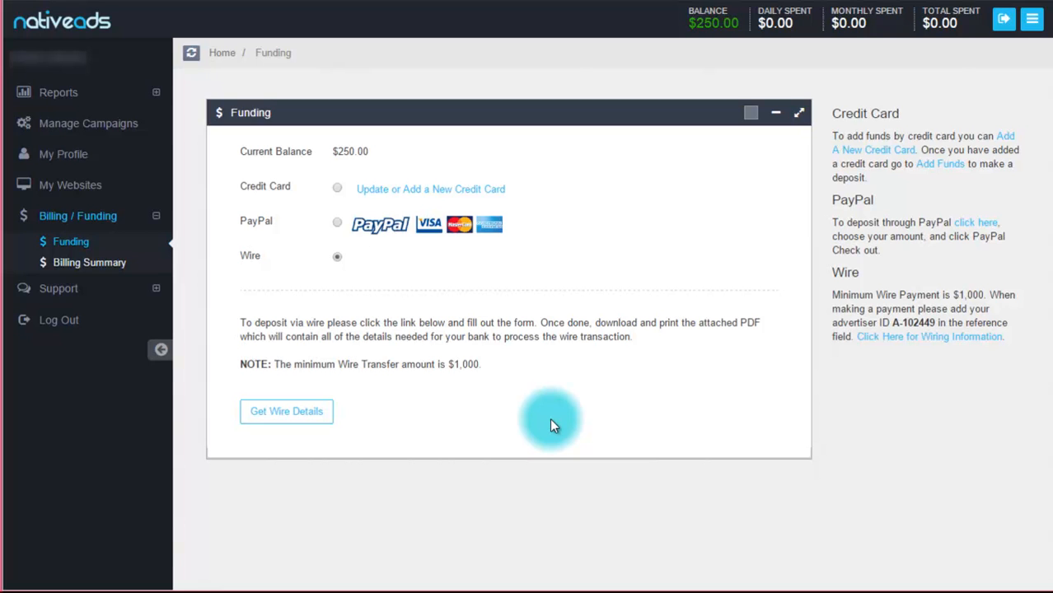
{"action": "left_click", "coordinate": [318, 420]}
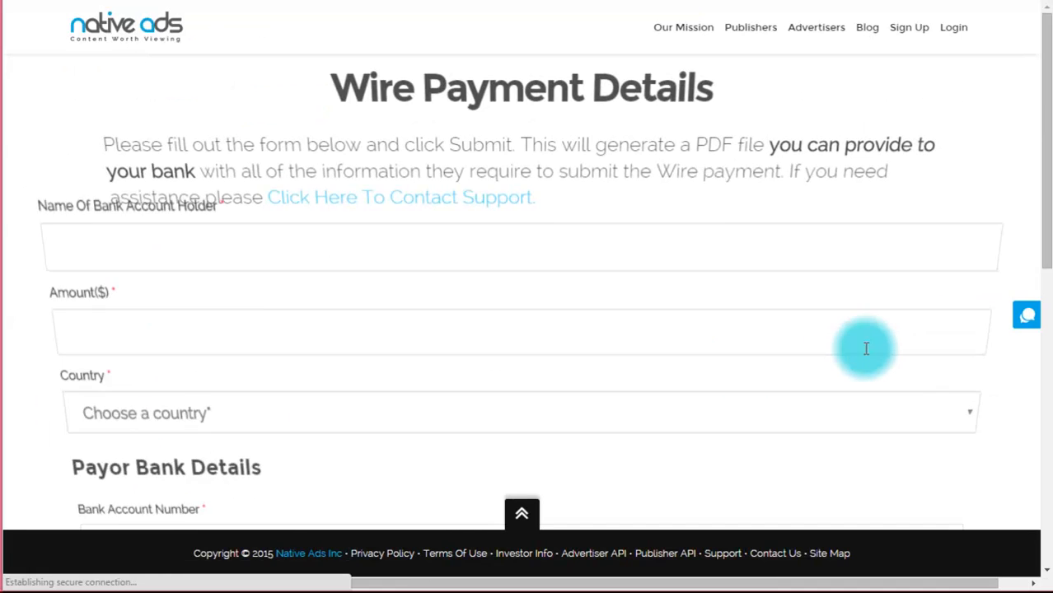
{"action": "left_click_drag", "start_coordinate": [1040, 190], "coordinate": [992, 172]}
{"action": "left_click_drag", "start_coordinate": [1047, 234], "coordinate": [1032, 113]}
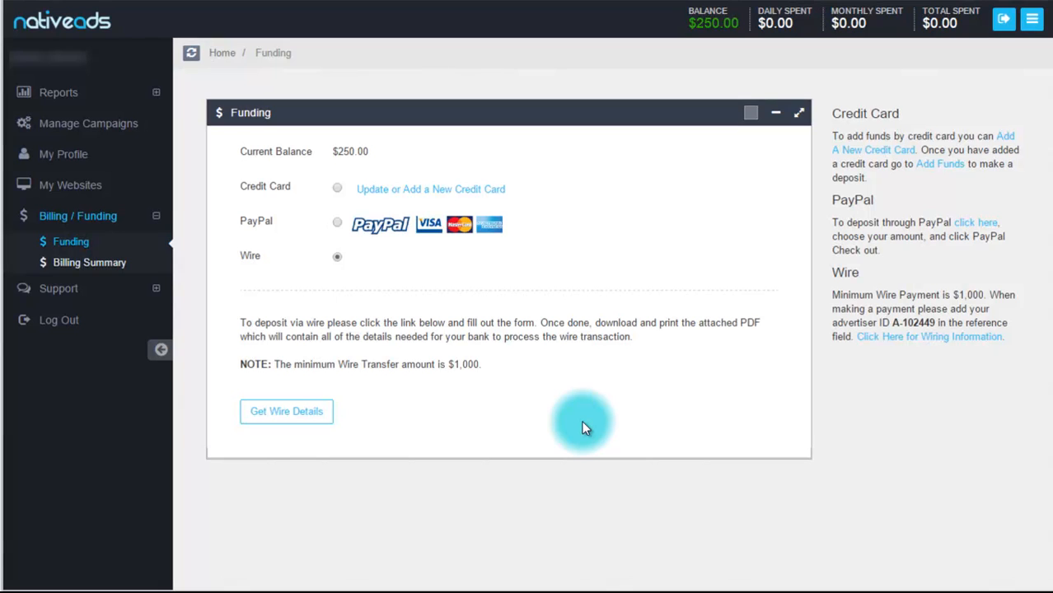
Open the account's billing summary.
{"action": "left_click", "coordinate": [84, 262]}
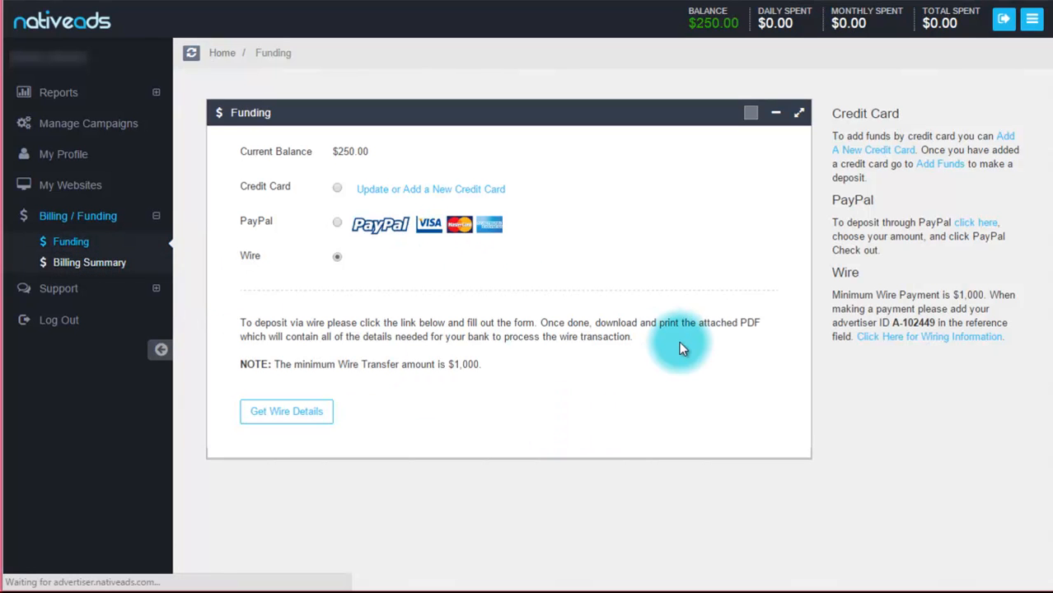